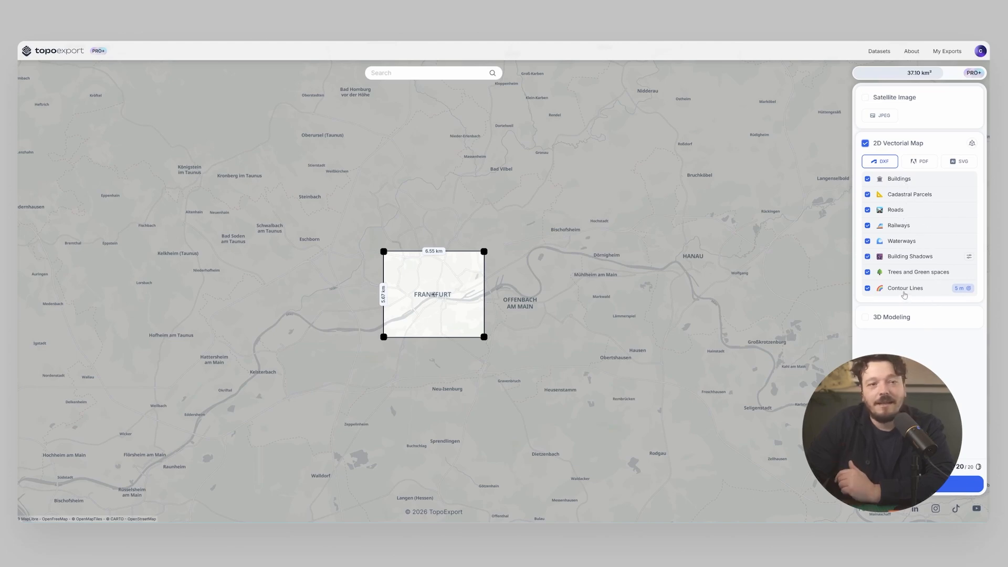
# - Choose the satellite image in JPEG format for the Frankfurt area and download the export
pyautogui.click(866, 317)
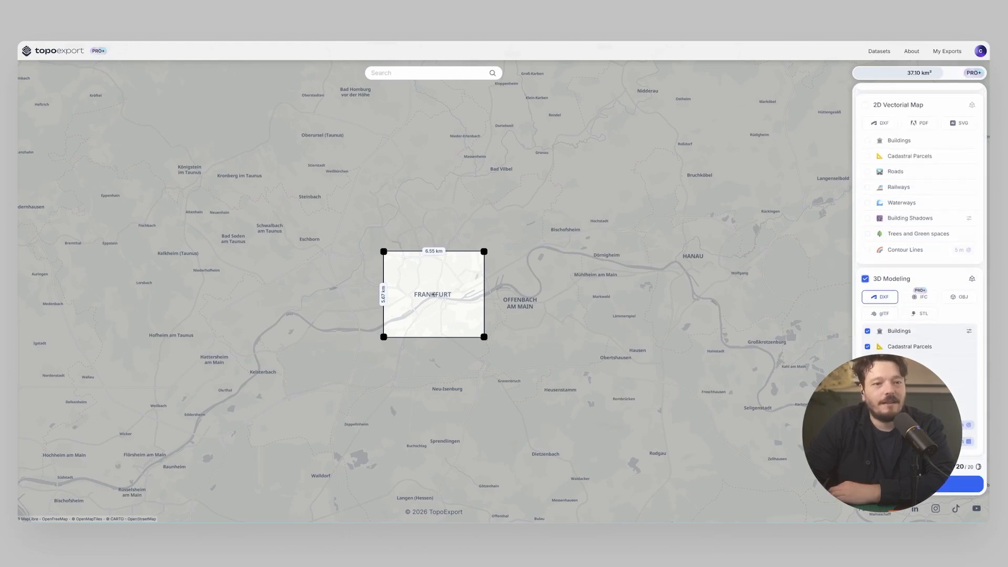
pyautogui.click(865, 279)
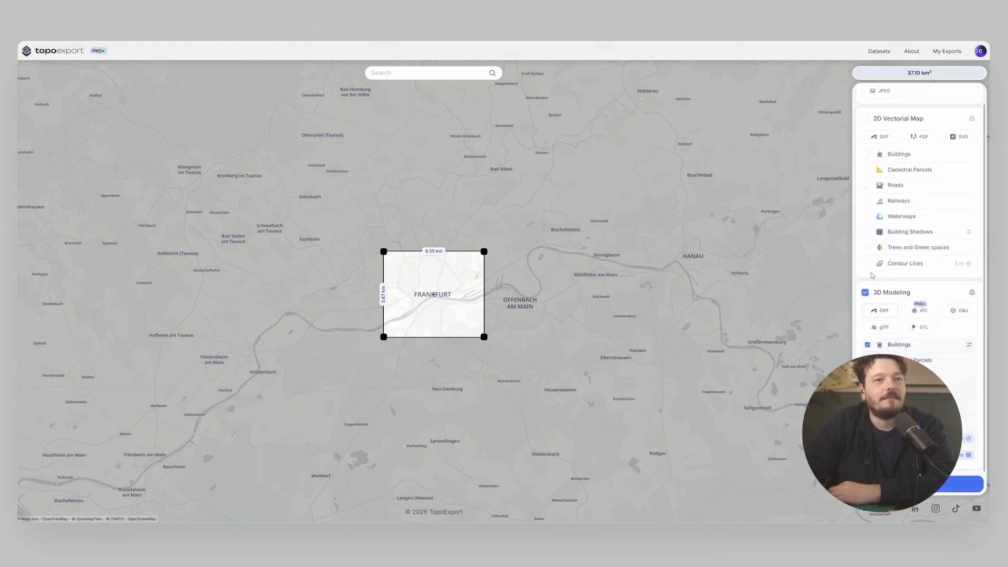
pyautogui.click(866, 99)
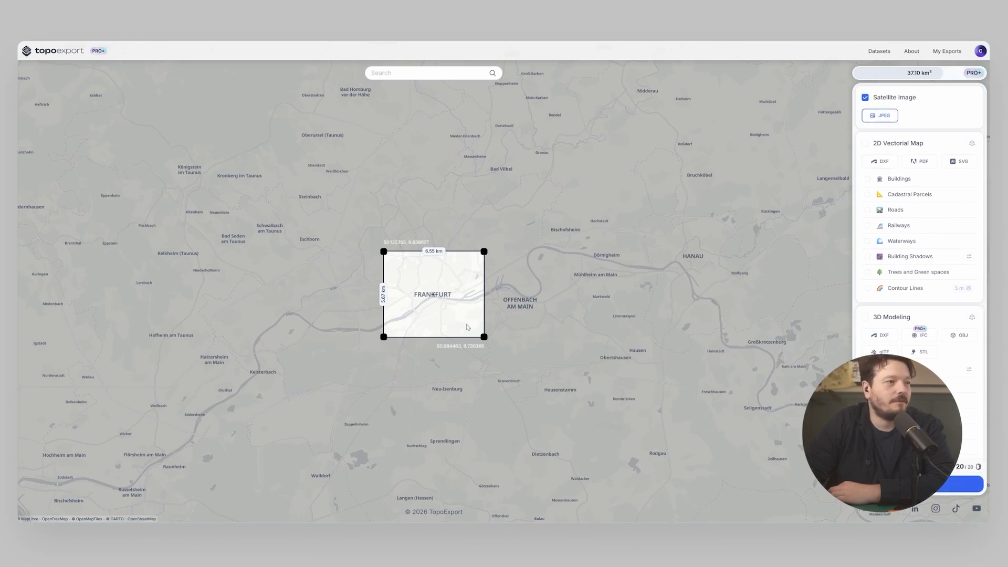
pyautogui.scroll(2, 464, 309)
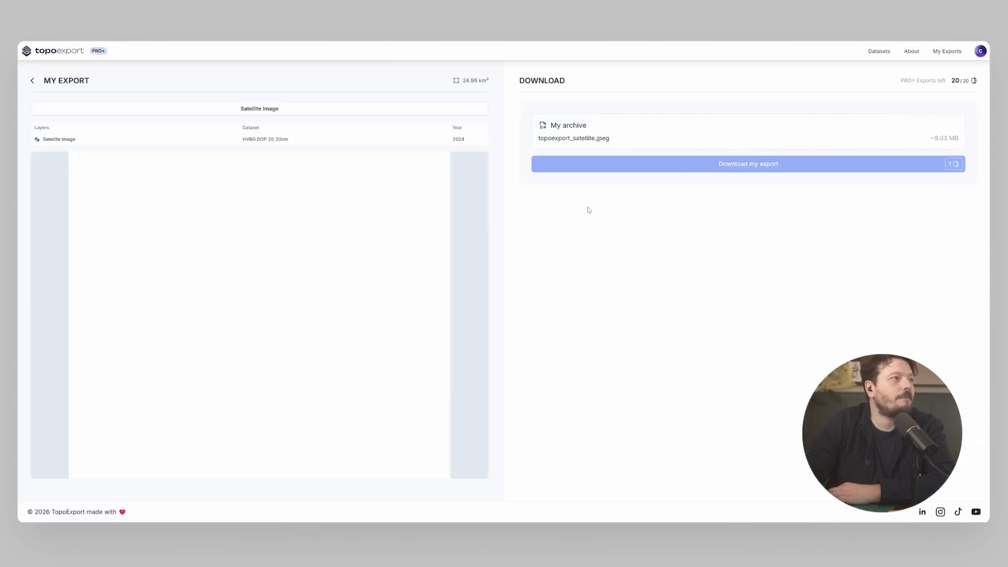
pyautogui.click(635, 165)
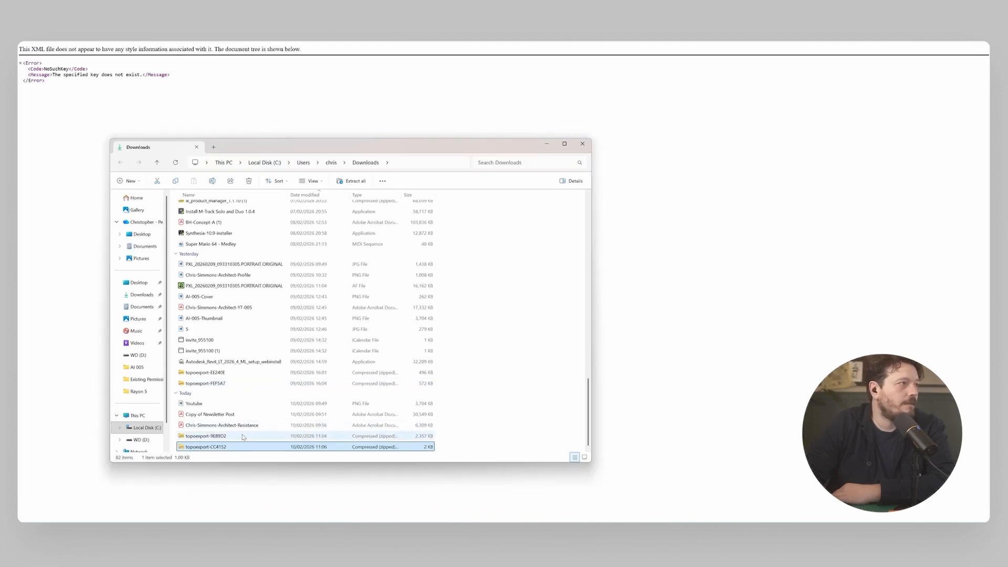
# - Open topoexport_2D_satellite from the topoexport-9E89D2 archive, examine the aerial image at full size and close it
pyautogui.doubleClick(233, 439)
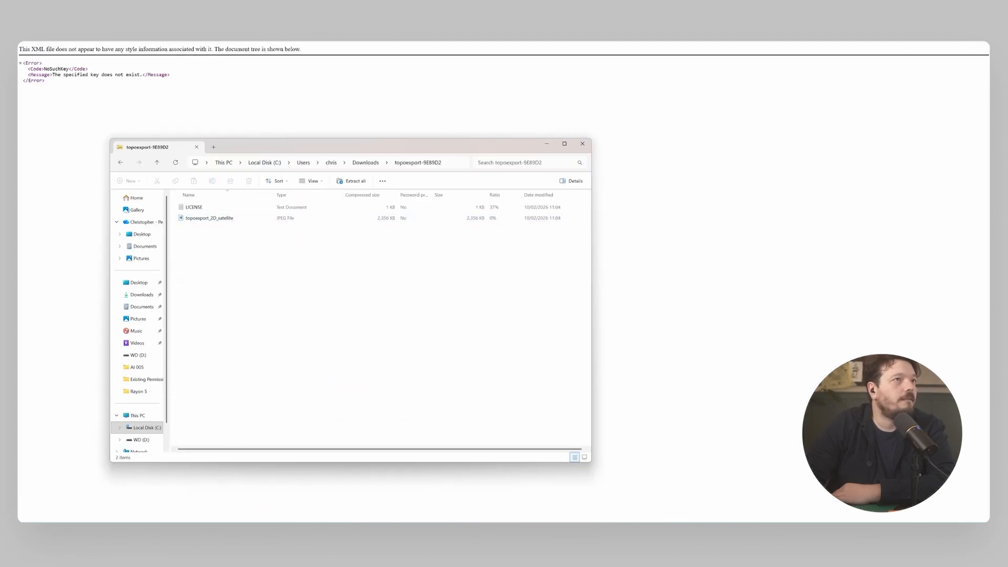
pyautogui.doubleClick(210, 217)
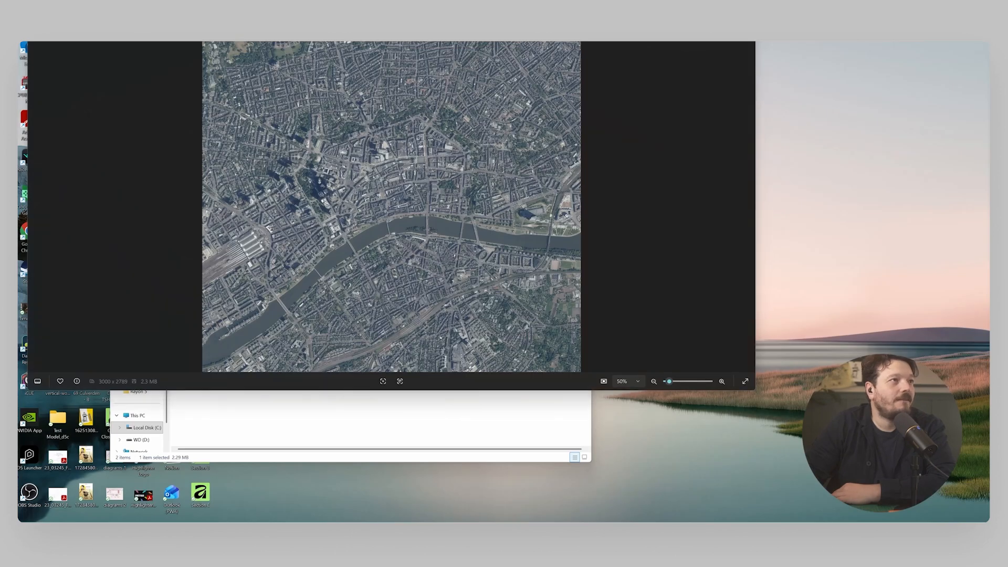
pyautogui.click(729, 8)
pyautogui.scroll(7, 518, 151)
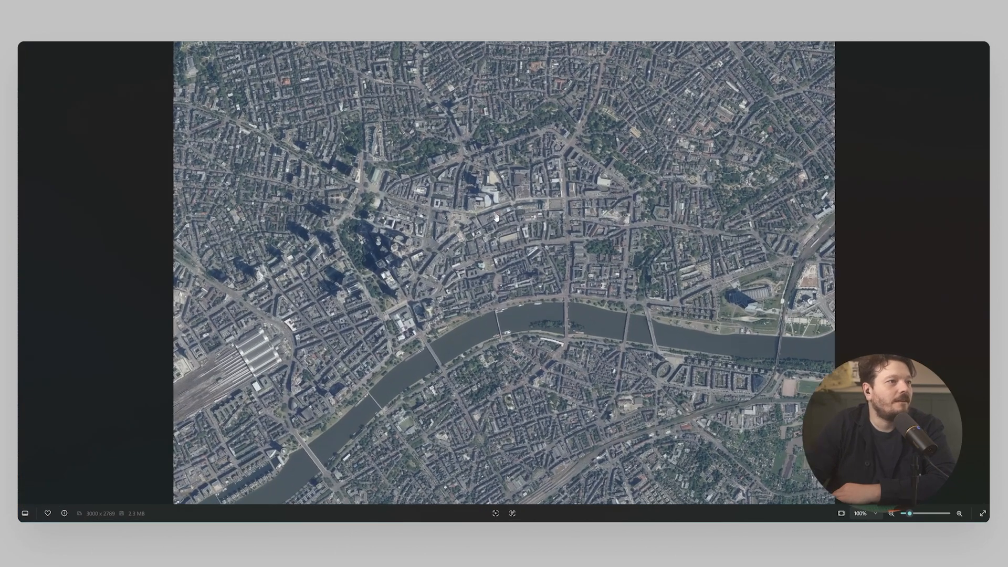
pyautogui.scroll(-7, 518, 151)
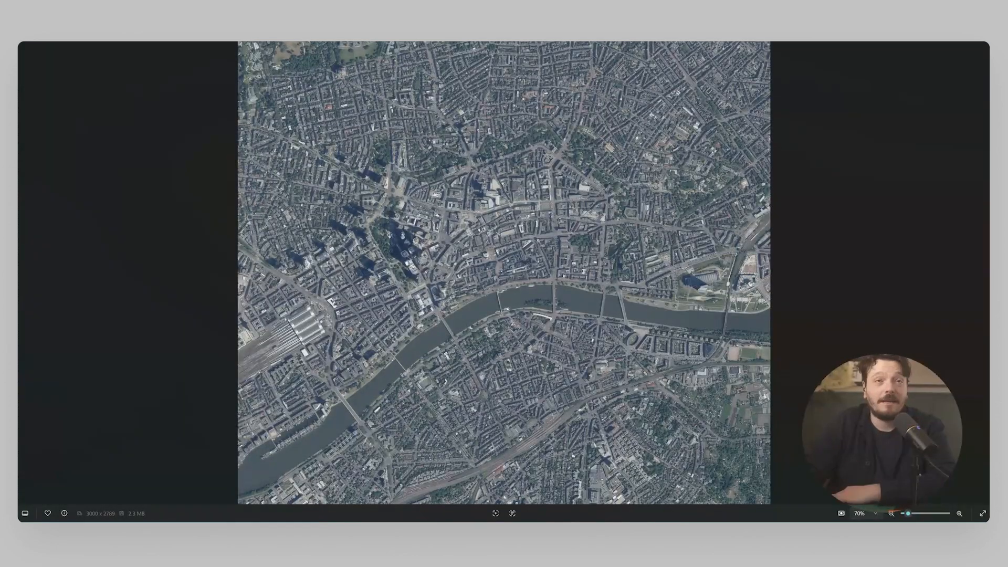
pyautogui.hotkey('alt', 'F4')
pyautogui.click(583, 143)
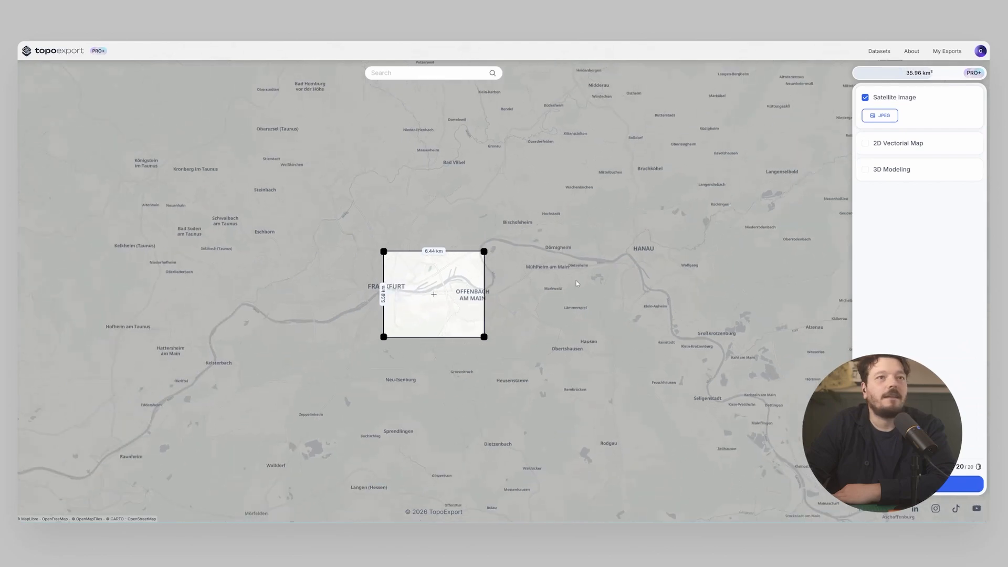
# - Choose a 2D vectorial map in DXF format and frame an area about 1.97 by 1.37 km around Regent's Park in London
pyautogui.click(865, 143)
pyautogui.scroll(-5, 527, 276)
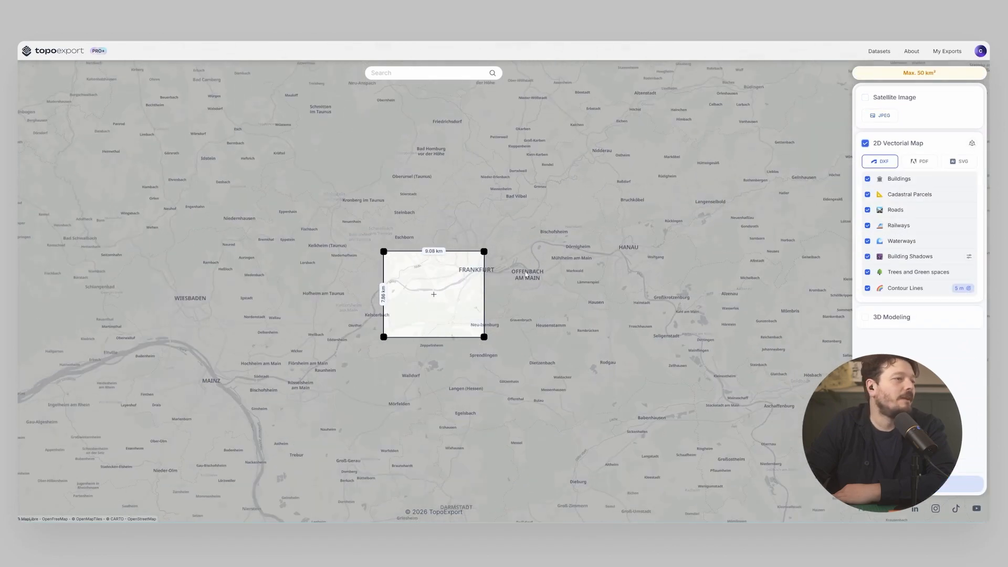
pyautogui.scroll(-5, 527, 272)
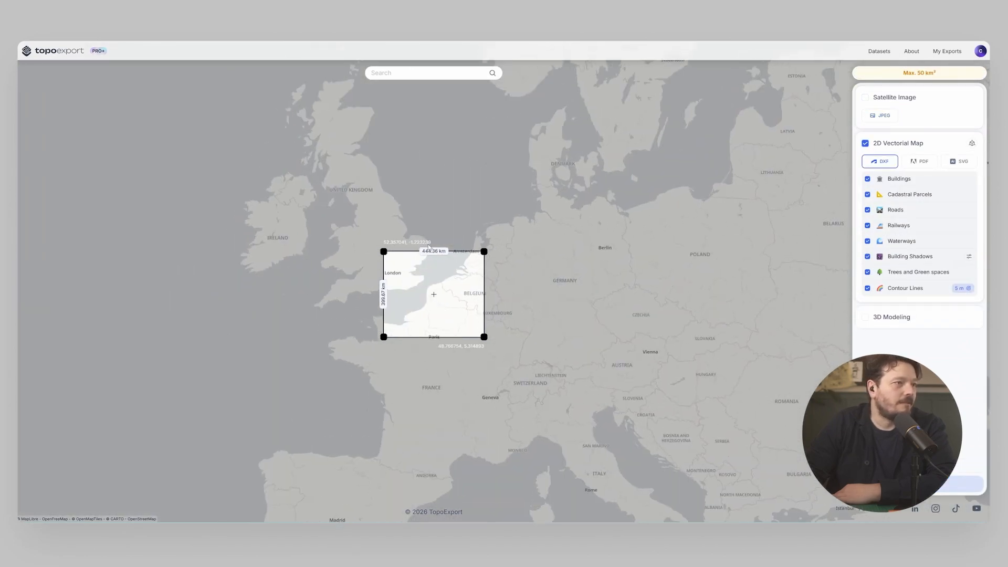
pyautogui.scroll(5, 467, 260)
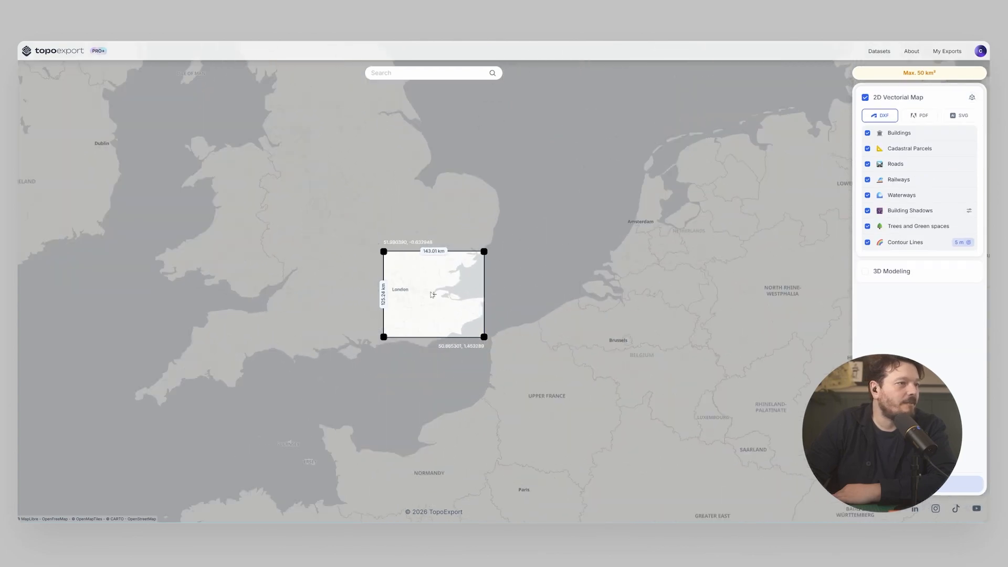
pyautogui.scroll(10, 435, 303)
pyautogui.moveTo(485, 338); pyautogui.dragTo(627, 429)
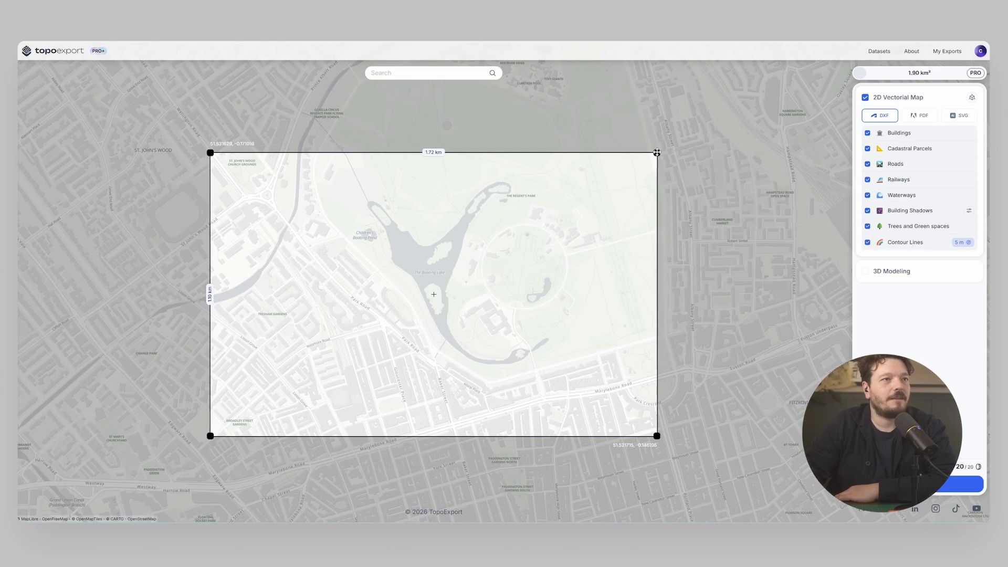
pyautogui.moveTo(656, 154); pyautogui.dragTo(697, 150)
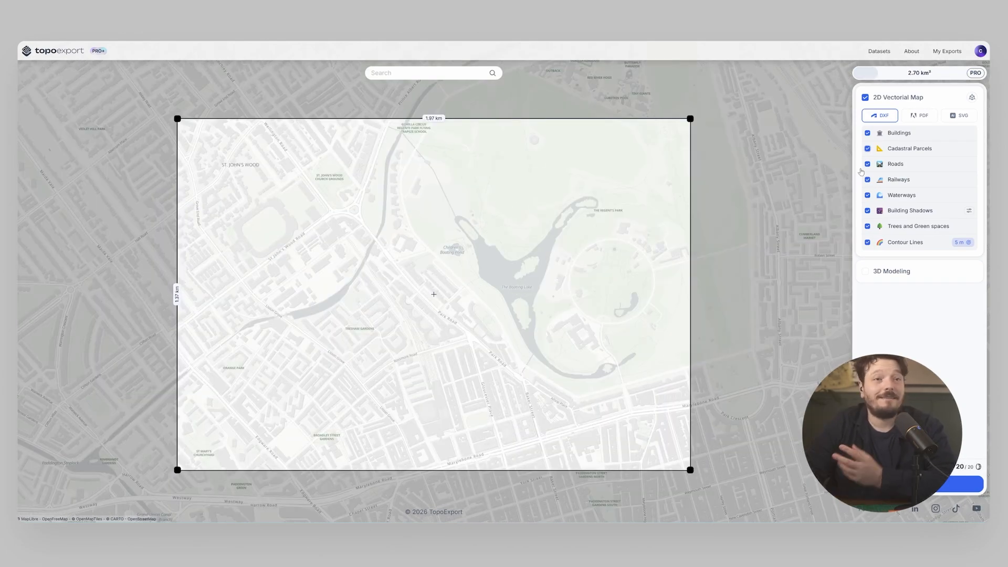
# - Set the contour line interval of the 2D vectorial map to 1 m
pyautogui.click(963, 243)
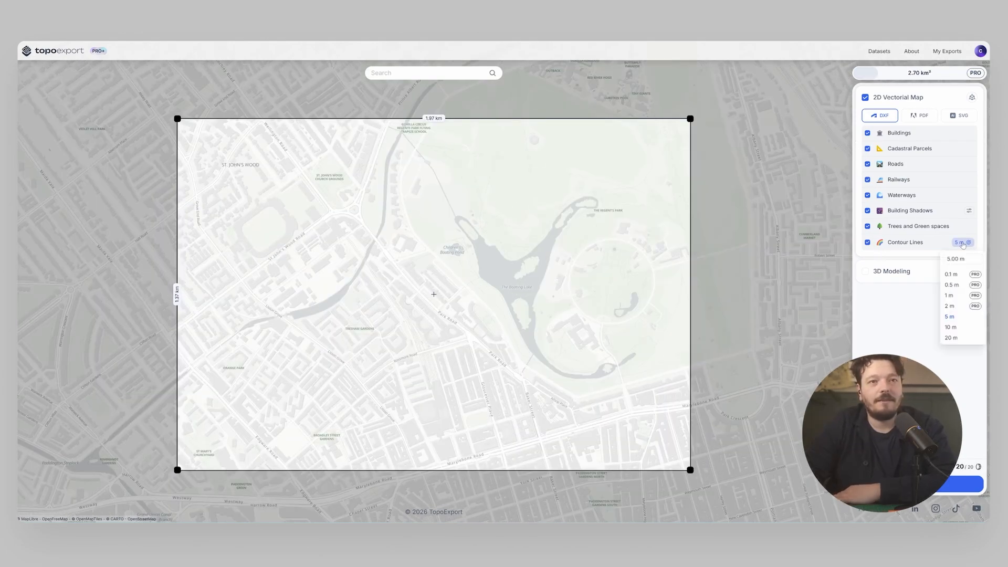
pyautogui.click(951, 296)
pyautogui.click(961, 243)
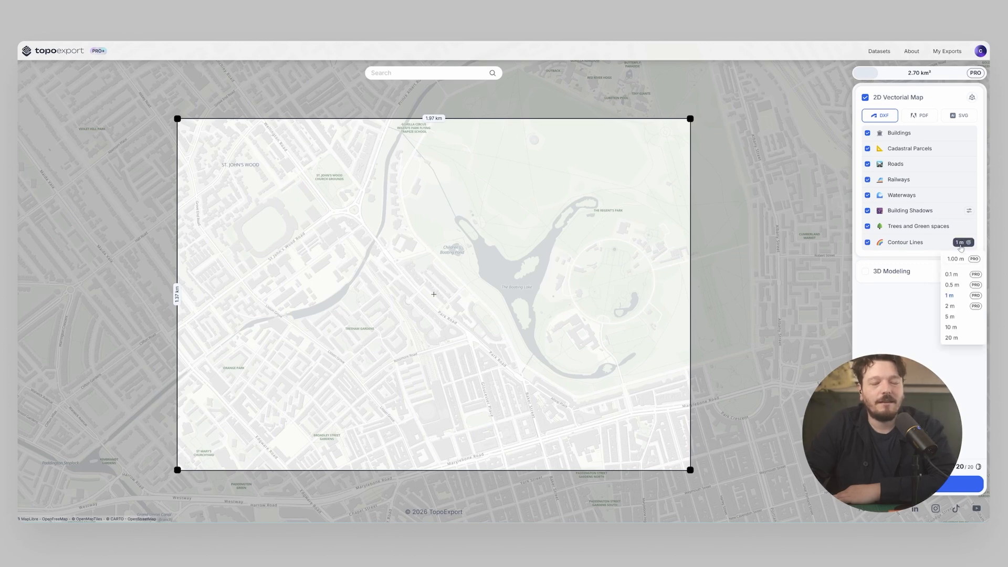
pyautogui.click(952, 296)
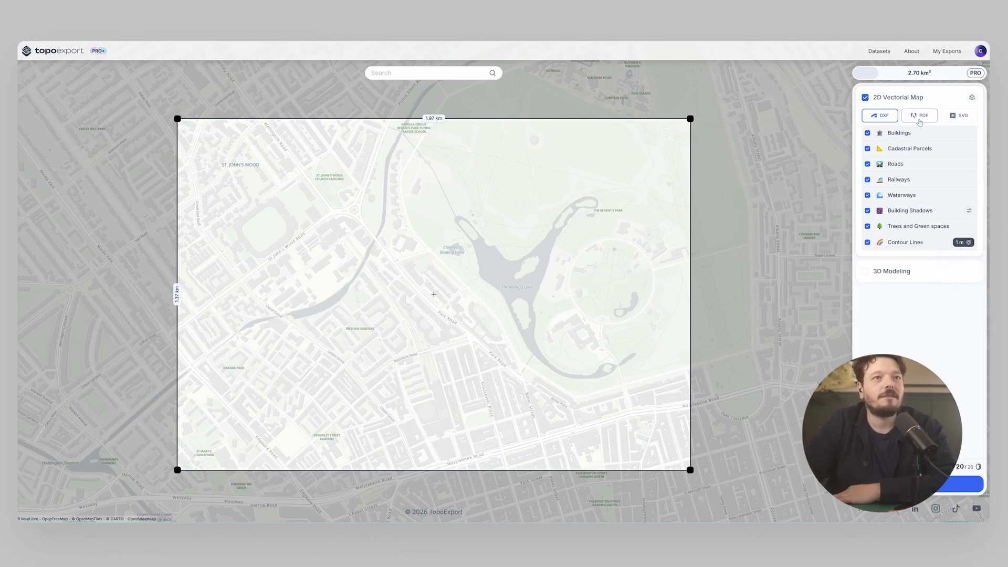
# - Generate the London 2D map export and download its DXF archive
pyautogui.click(928, 484)
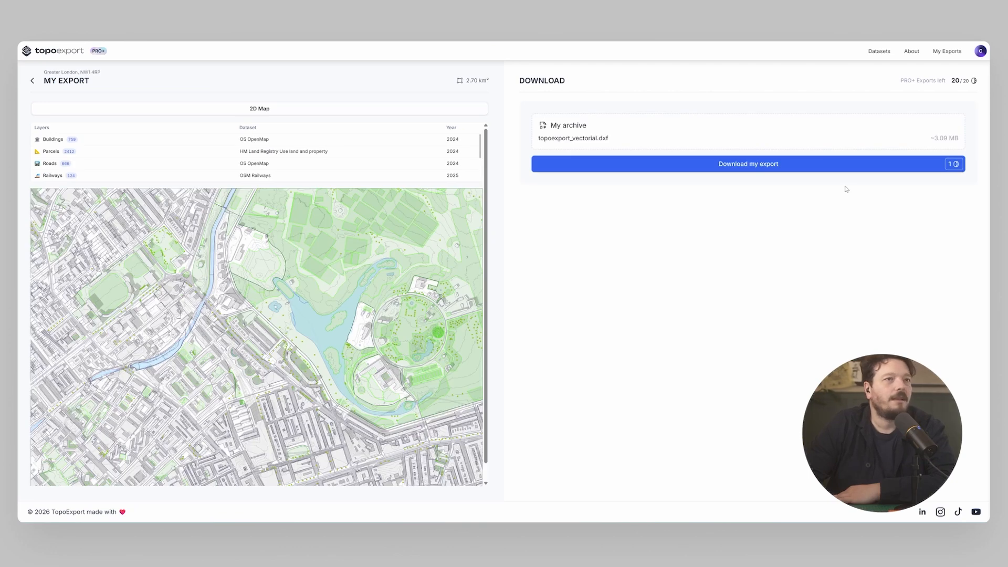
pyautogui.click(813, 166)
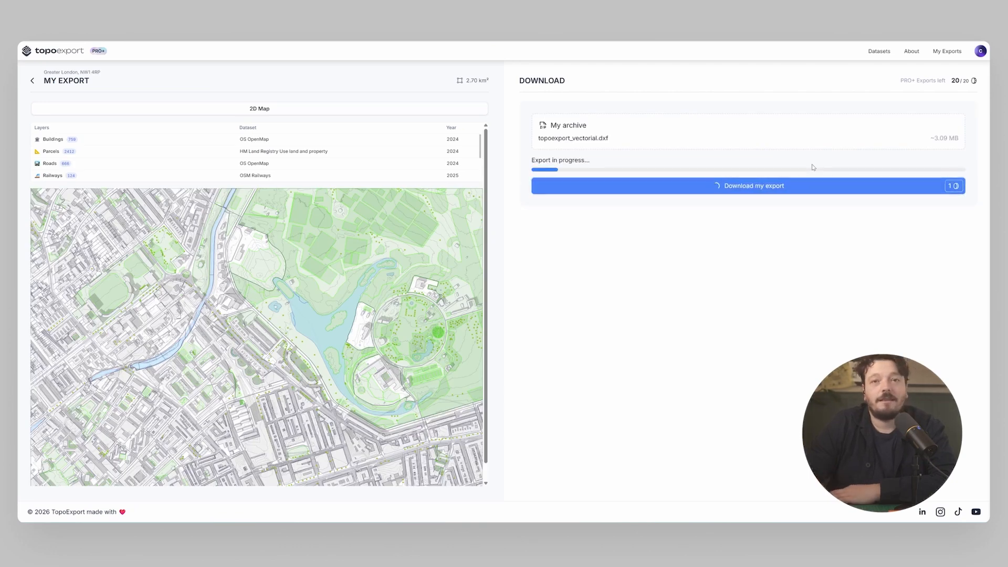
pyautogui.click(936, 41)
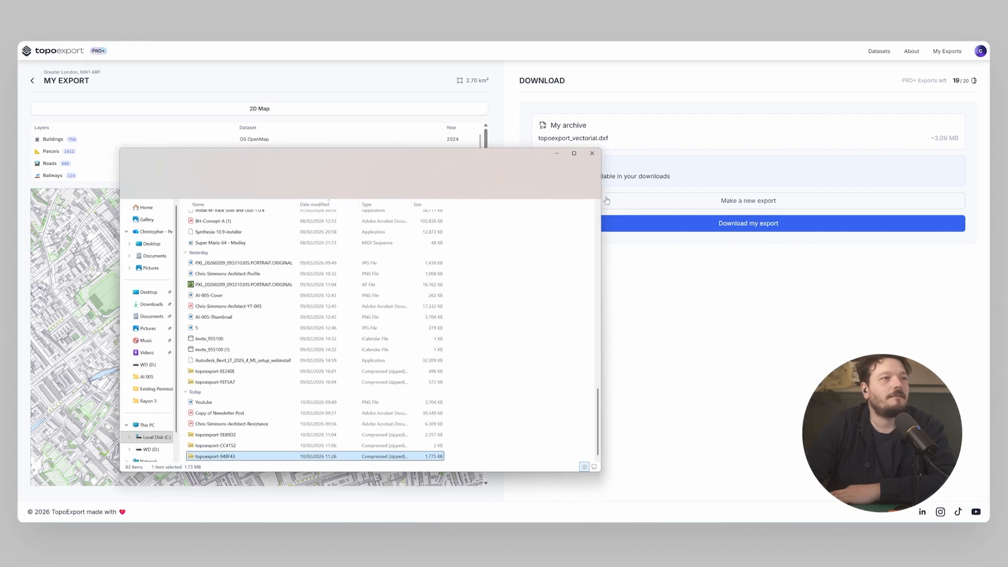
# - Open the downloaded topoexport-948F43 archive and select the topoexport_2D_vectorial DXF file
pyautogui.doubleClick(241, 454)
pyautogui.click(279, 227)
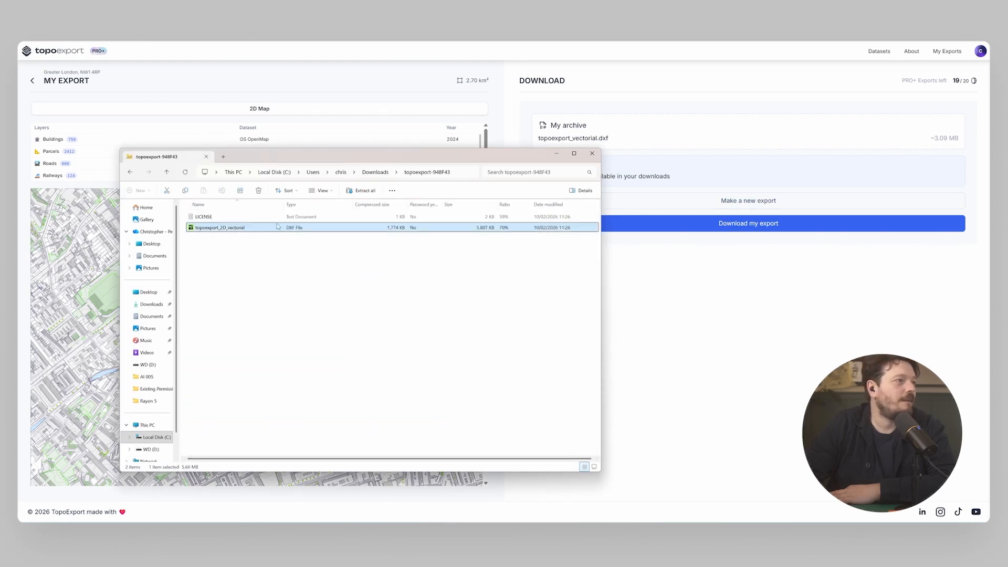
pyautogui.moveTo(333, 164); pyautogui.dragTo(401, 154)
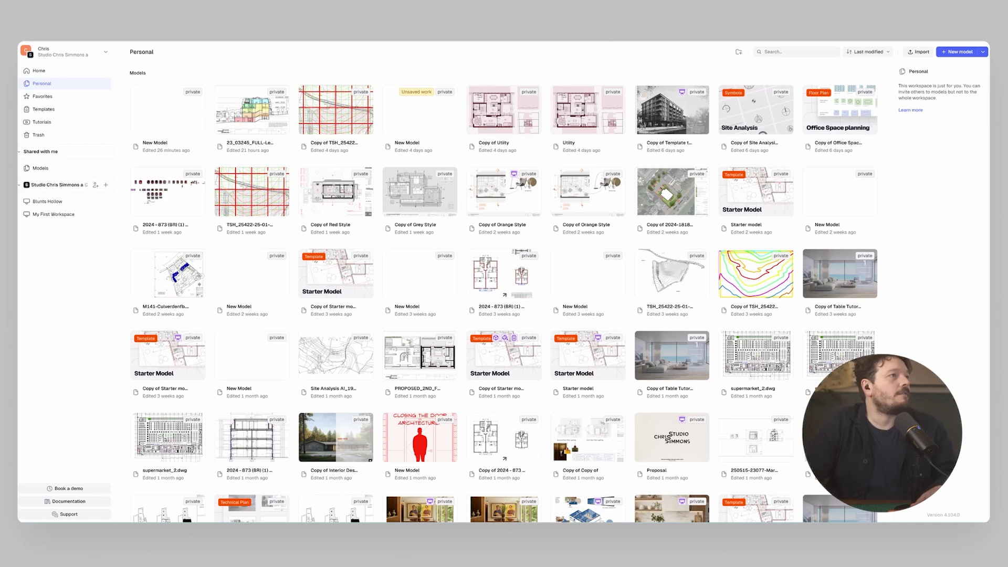
# - Switch to Rayon and import topoexport_2D_vectorial.dxf from Downloads, leaving all import options off
pyautogui.click(921, 53)
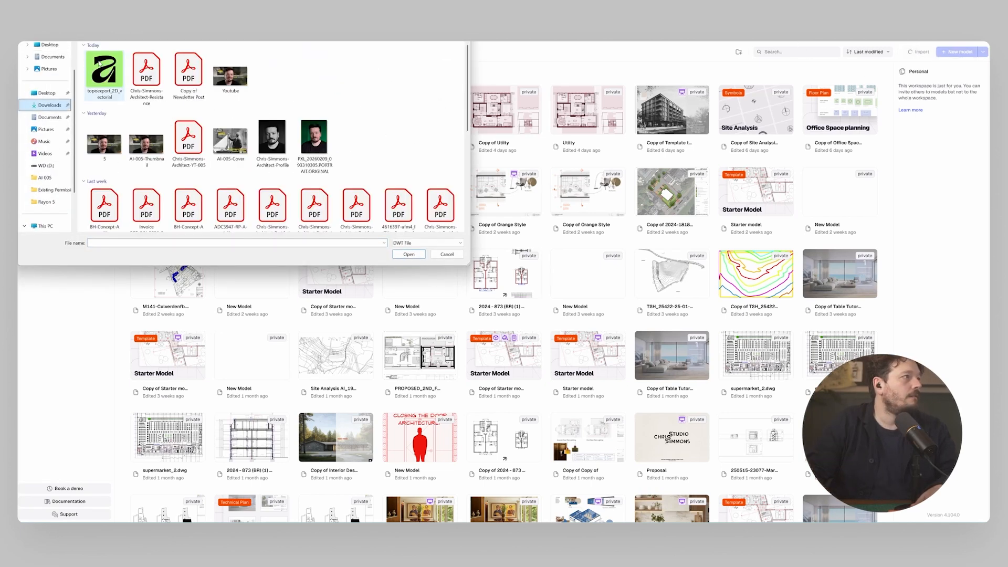
pyautogui.click(104, 79)
pyautogui.click(420, 254)
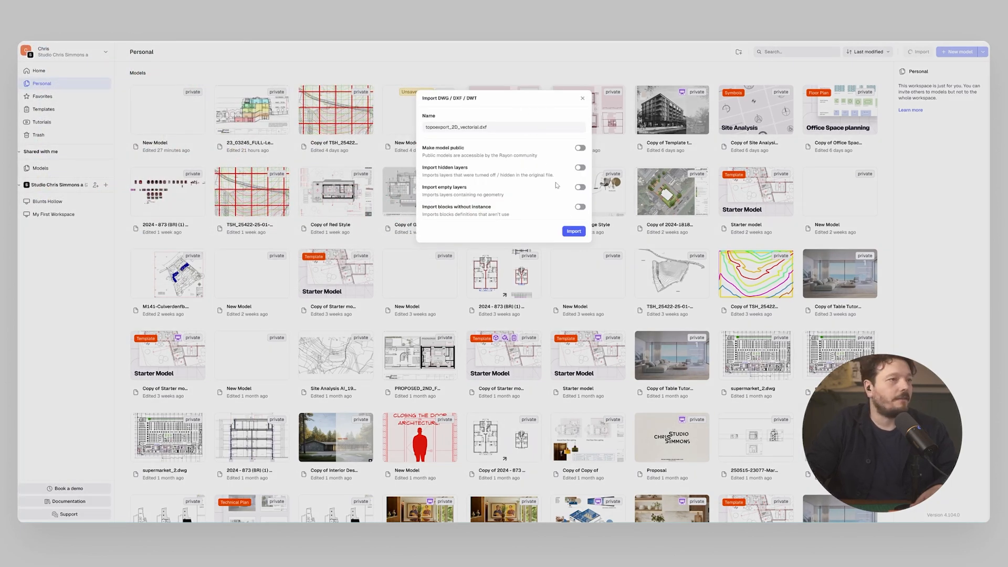
pyautogui.click(573, 232)
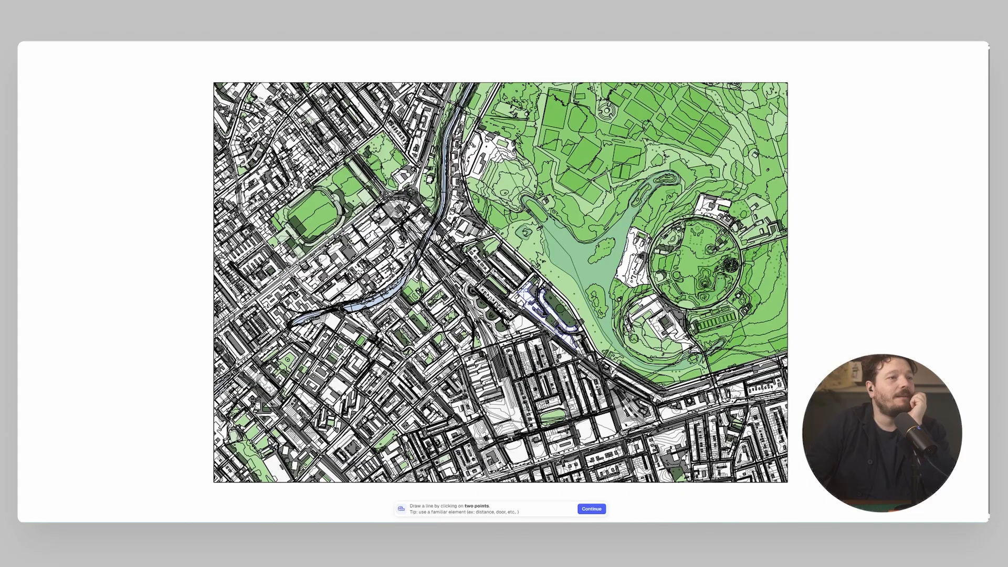
# - Examine the imported map's buildings, shadows, roads, waterways, contours and green spaces up close
pyautogui.moveTo(525, 291); pyautogui.dragTo(511, 265, button='middle')
pyautogui.scroll(6, 432, 191)
pyautogui.moveTo(431, 191); pyautogui.dragTo(477, 215, button='middle')
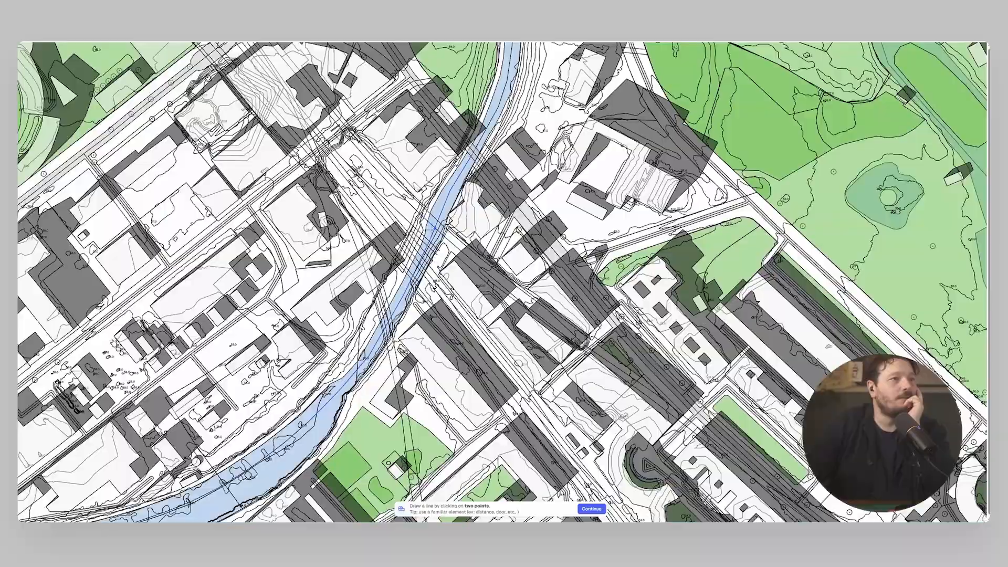
pyautogui.moveTo(892, 58); pyautogui.dragTo(447, 314, button='middle')
pyautogui.scroll(-6, 525, 268)
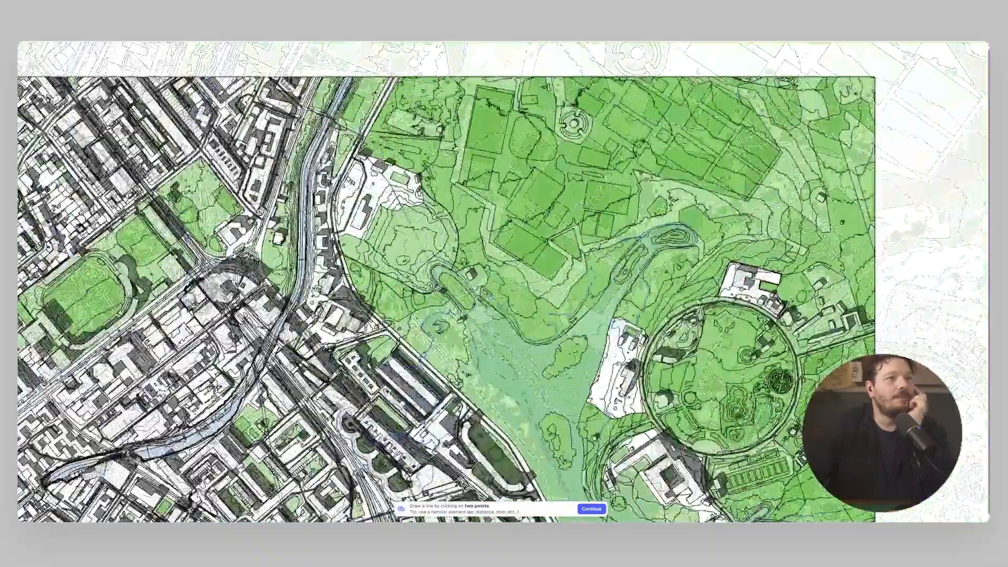
pyautogui.scroll(4, 615, 319)
pyautogui.moveTo(609, 312); pyautogui.dragTo(869, 195, button='middle')
pyautogui.scroll(-3, 508, 275)
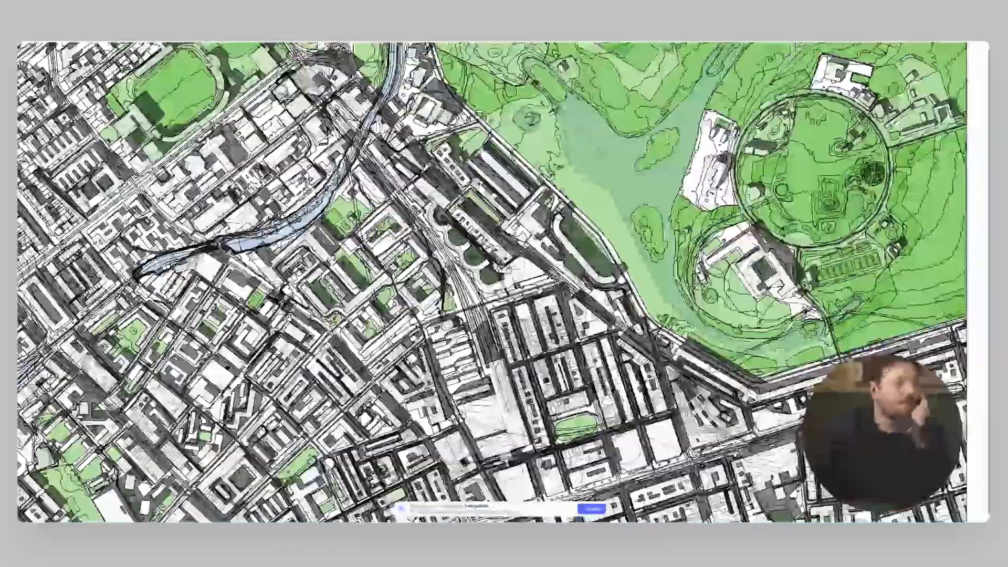
pyautogui.scroll(5, 558, 332)
pyautogui.scroll(-5, 575, 360)
pyautogui.moveTo(575, 360); pyautogui.dragTo(557, 377, button='middle')
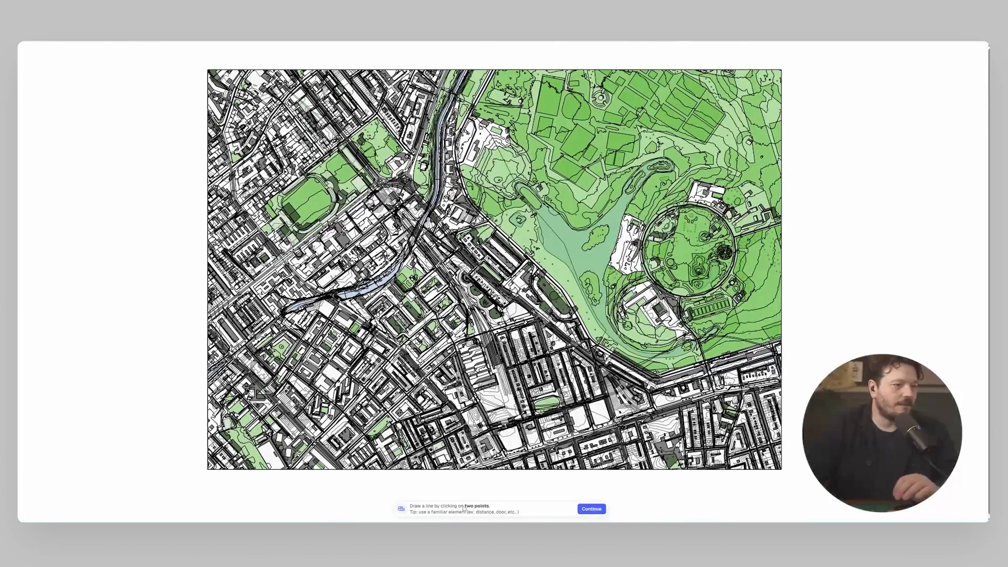
# - Draw a two-point reference distance across the road near the roundabout and confirm meters as the import unit
pyautogui.scroll(5, 352, 189)
pyautogui.moveTo(352, 192); pyautogui.dragTo(433, 315, button='middle')
pyautogui.moveTo(277, 143); pyautogui.dragTo(412, 305, button='middle')
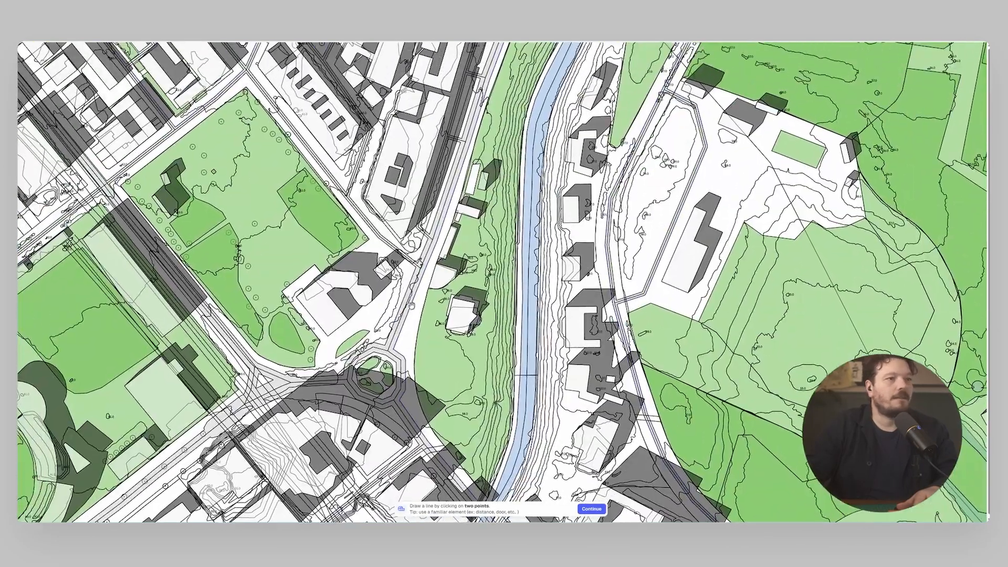
pyautogui.scroll(5, 386, 349)
pyautogui.click(442, 300)
pyautogui.click(403, 285)
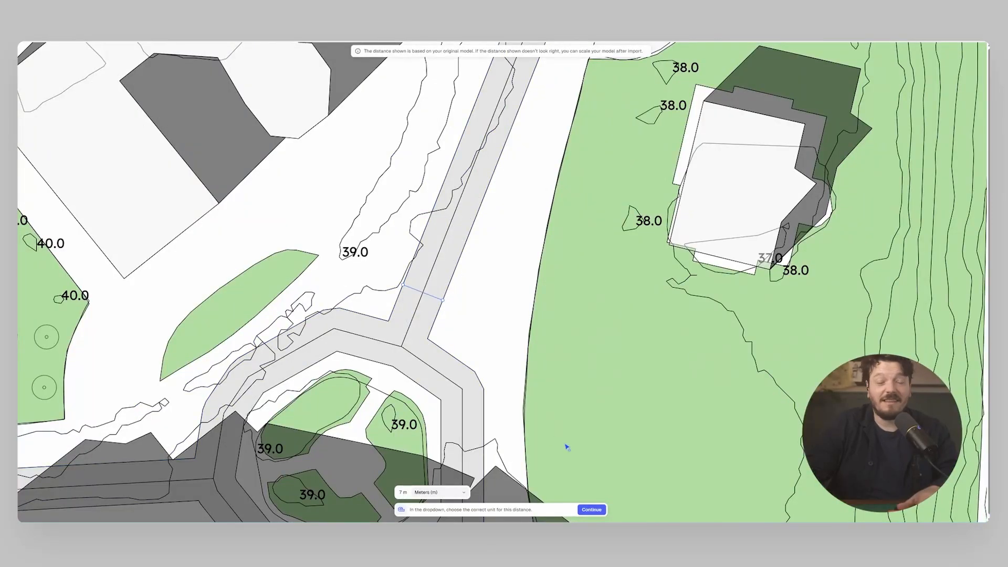
pyautogui.click(591, 510)
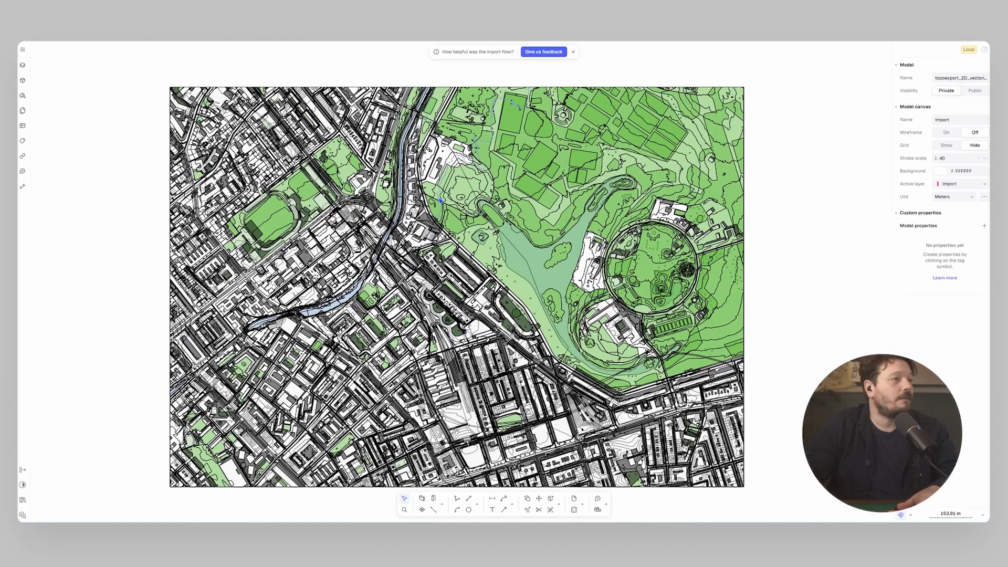
# - Start a line at the edge of the road beside the roundabout
pyautogui.scroll(10, 370, 171)
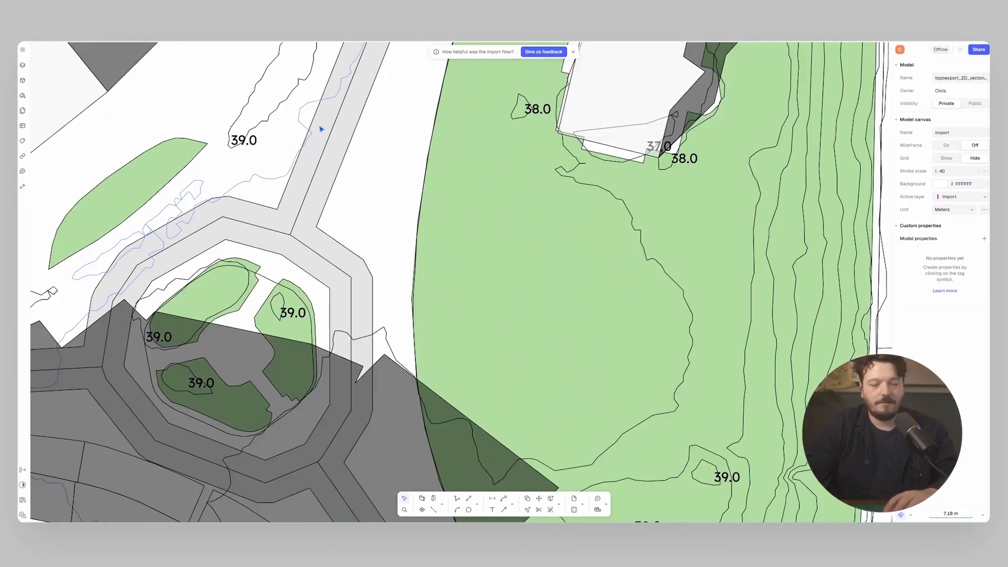
pyautogui.press('l')
pyautogui.click(294, 176)
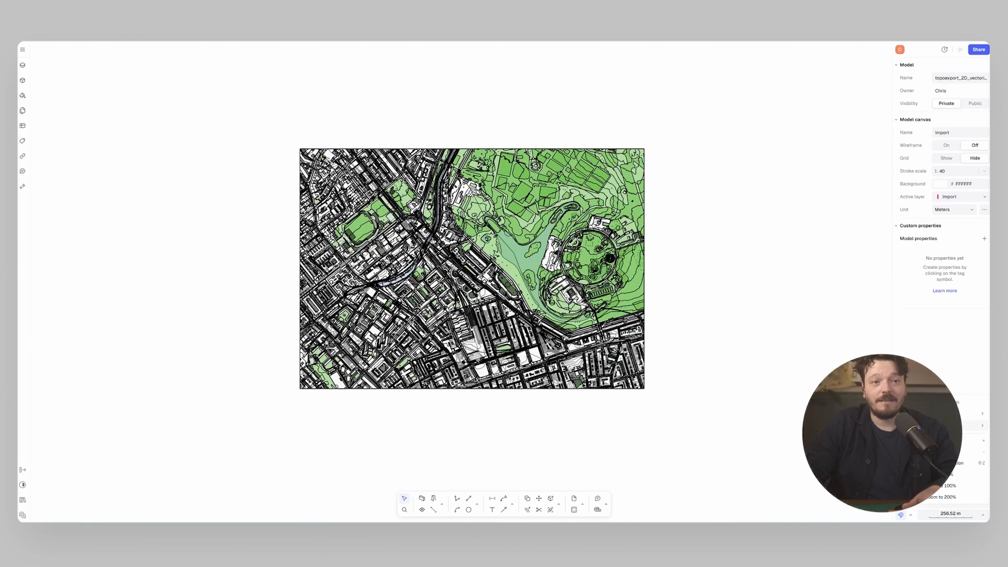
# - Expand the Import layer and check what the TPX_BUILDINGS, TPX_BUILDINGS_HATCH and building shadow hatch layers contain
pyautogui.click(944, 463)
pyautogui.moveTo(472, 262); pyautogui.dragTo(413, 243, button='middle')
pyautogui.click(23, 65)
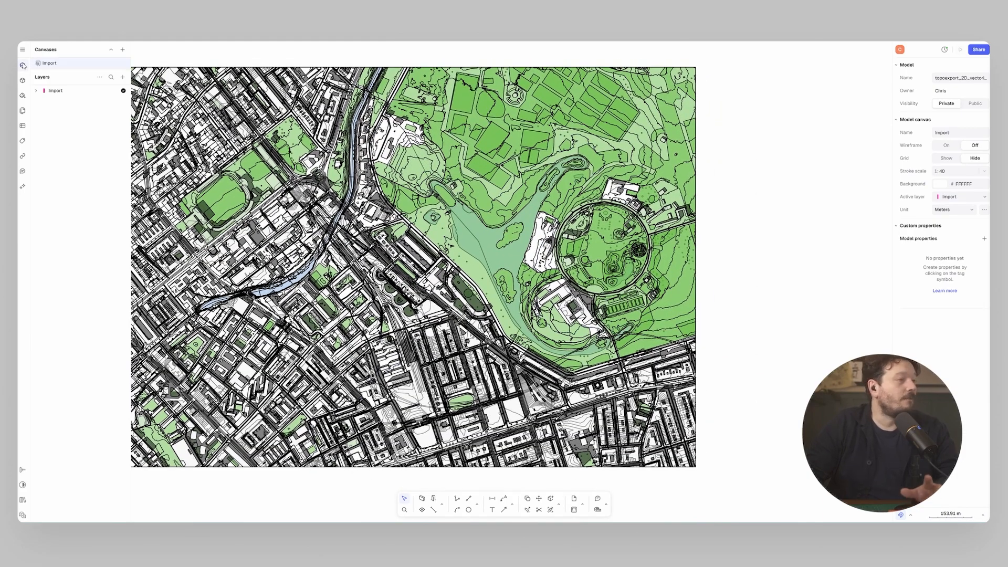
pyautogui.click(37, 92)
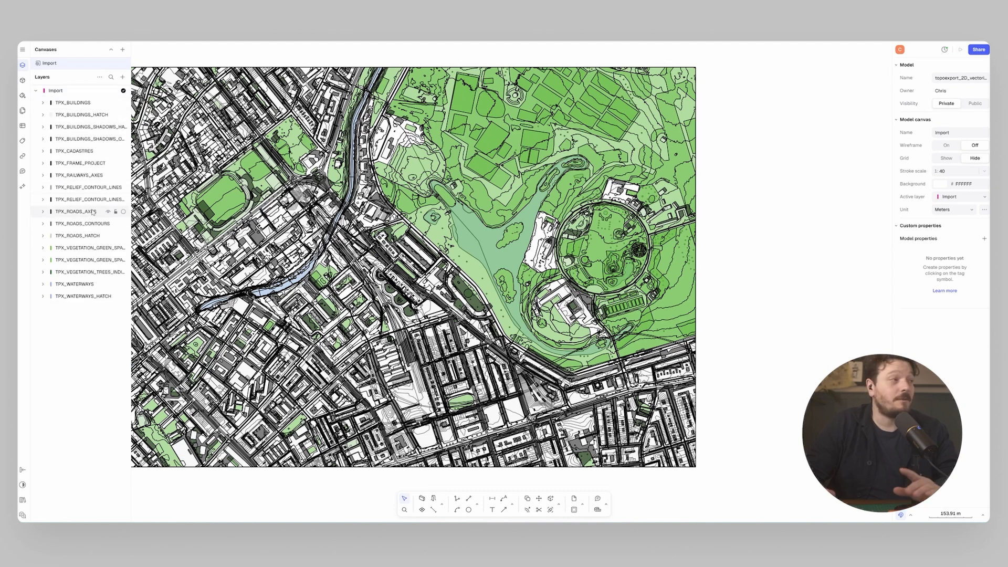
pyautogui.click(100, 104)
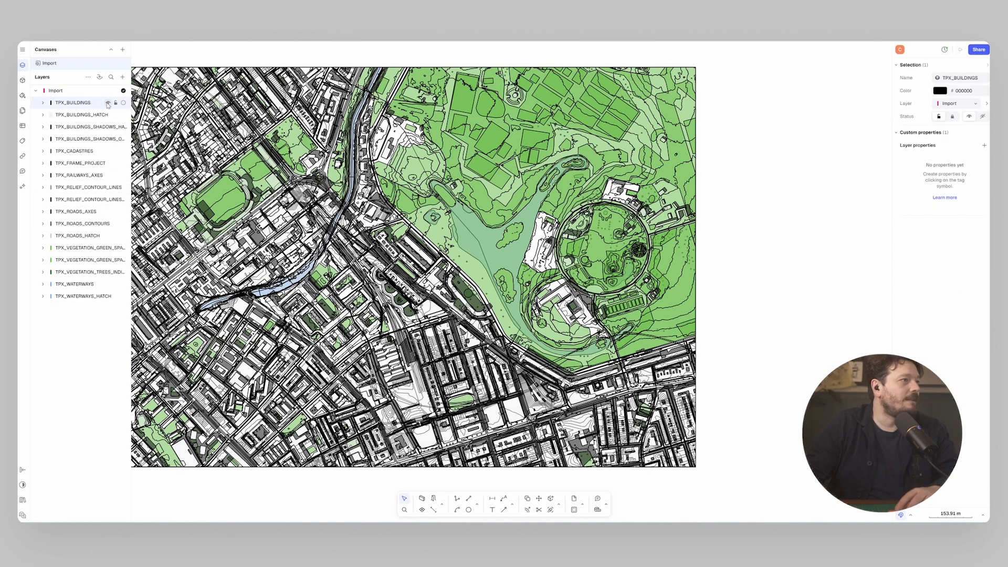
pyautogui.click(109, 116)
pyautogui.click(109, 128)
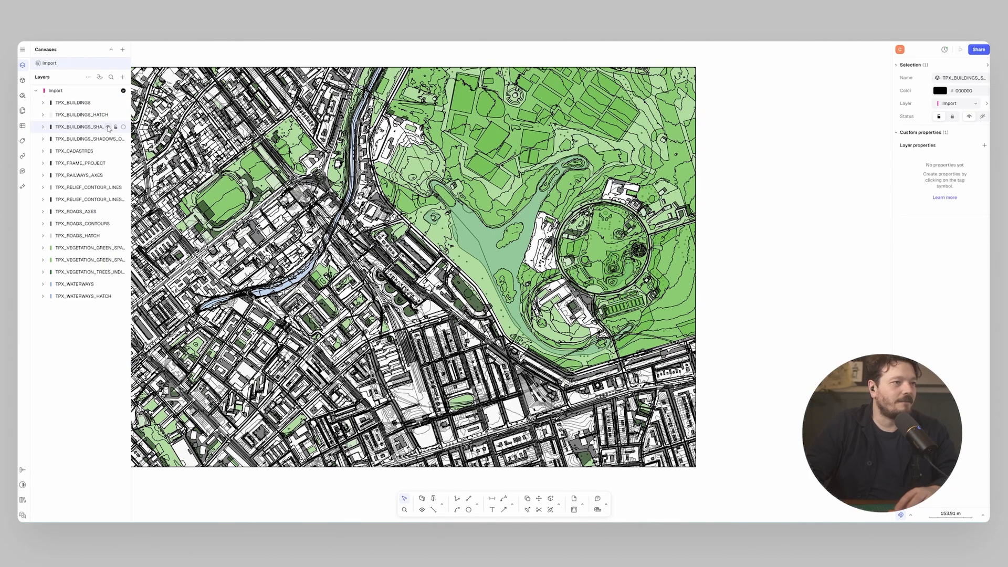
# - Hide the railway axes, relief contour lines, contour elevation labels and road axes layers
pyautogui.click(105, 175)
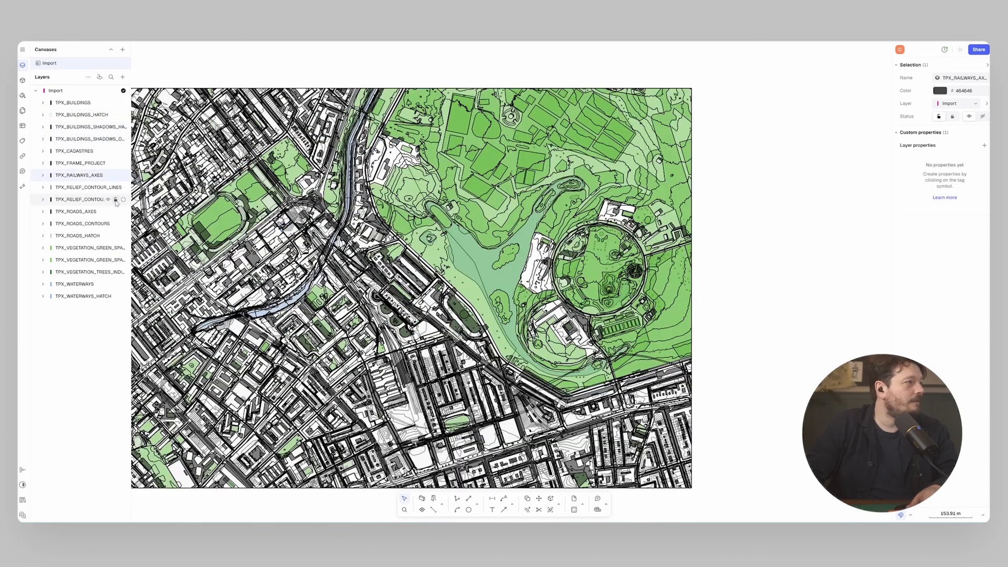
pyautogui.click(108, 175)
pyautogui.click(89, 187)
pyautogui.click(108, 188)
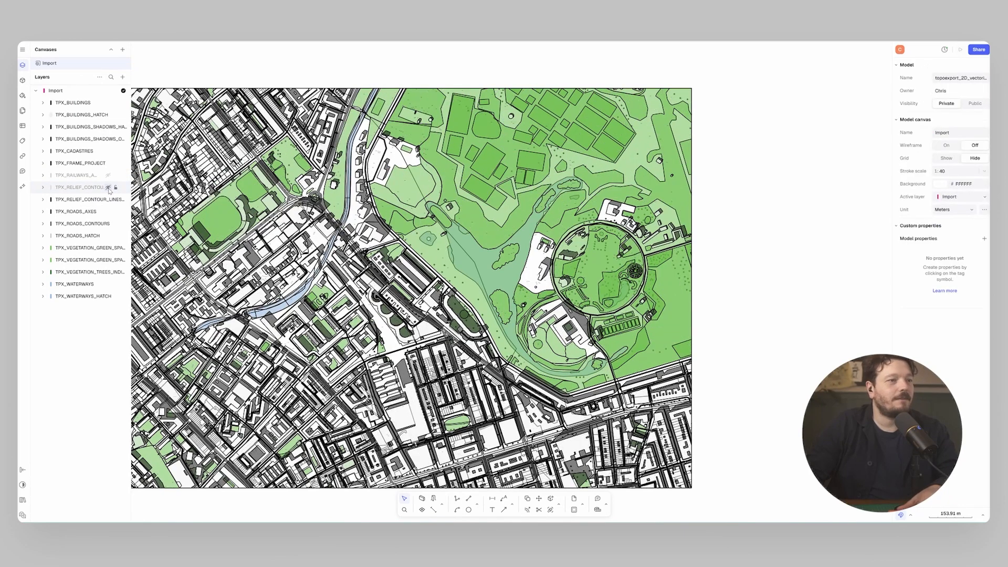
pyautogui.doubleClick(90, 200)
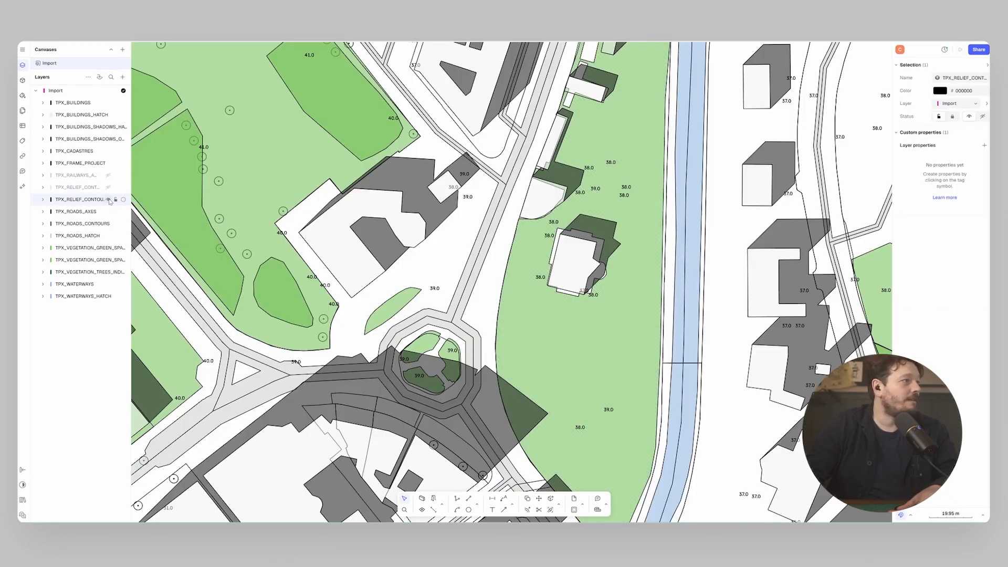
pyautogui.click(108, 200)
pyautogui.click(108, 211)
# - Check what the TPX_ROADS_HATCH, green space, individual trees and TPX_WATERWAYS layers contain
pyautogui.click(100, 235)
pyautogui.click(112, 250)
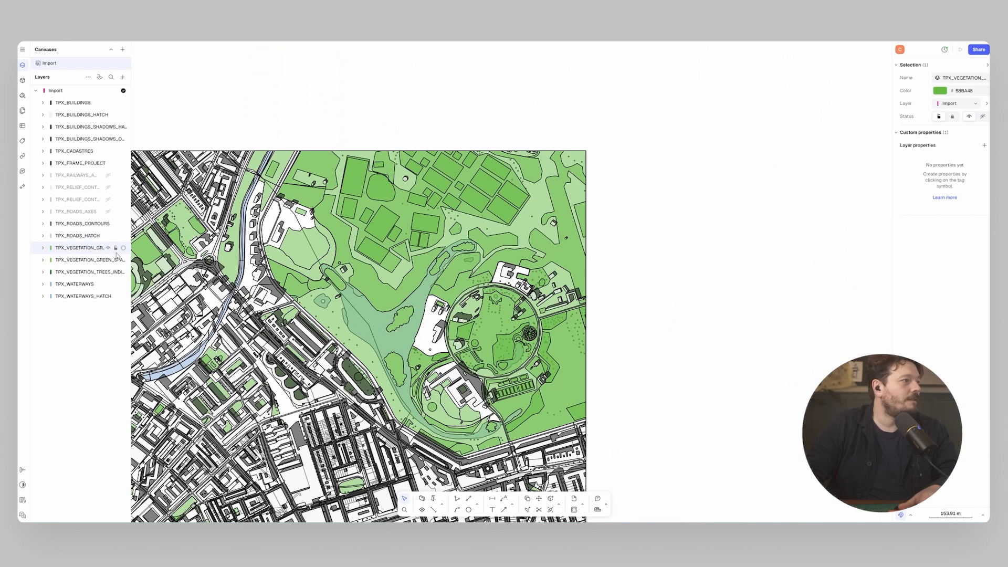
pyautogui.click(108, 248)
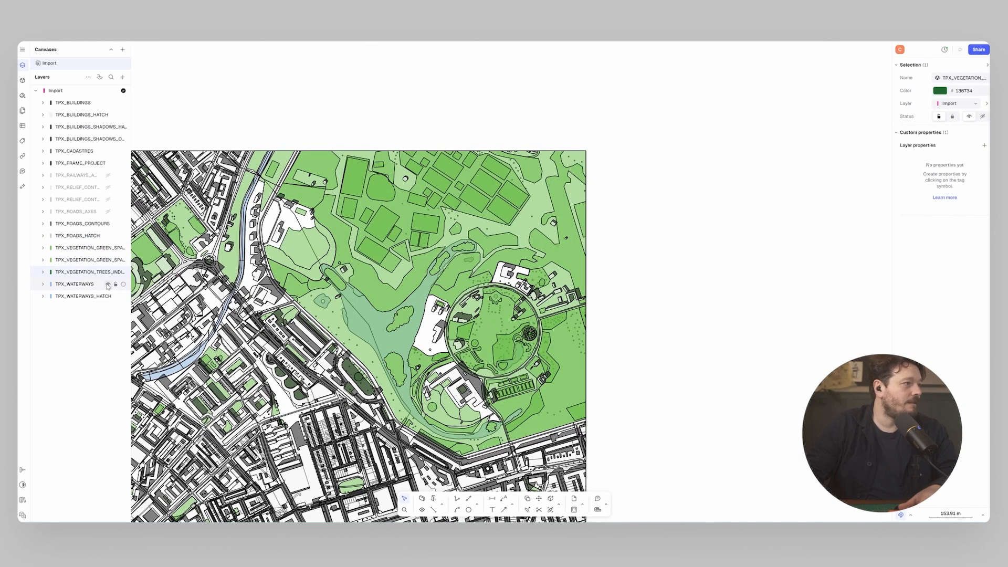
pyautogui.click(108, 285)
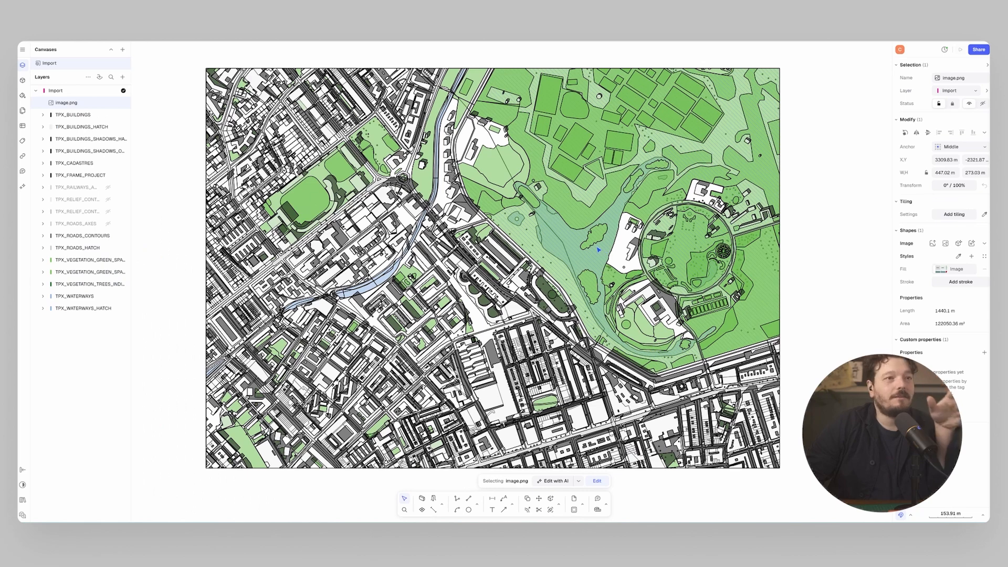
# - Edit the line style of a building outline on TPX_BUILDINGS and change its stroke color to gray
pyautogui.scroll(-1, 573, 253)
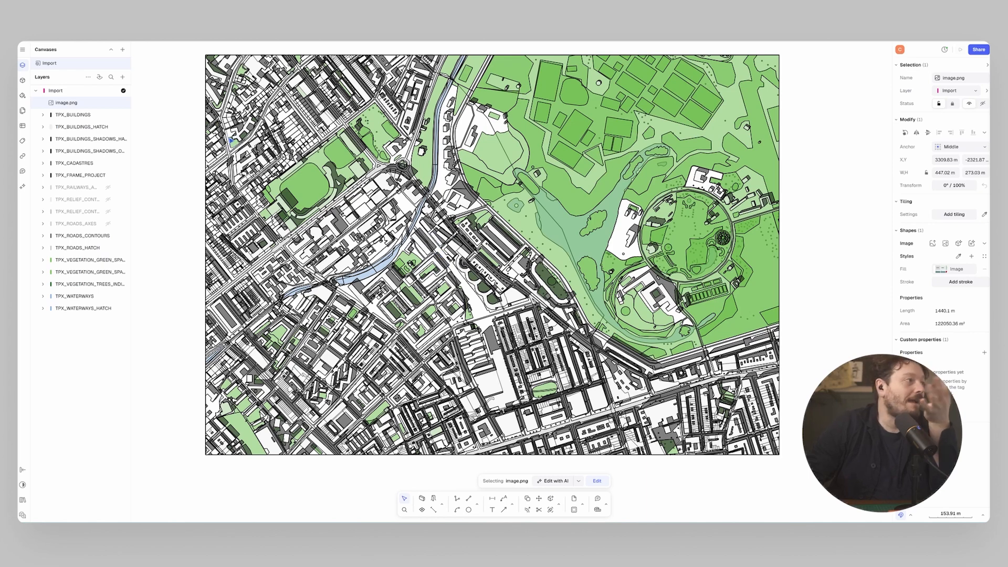
pyautogui.doubleClick(111, 115)
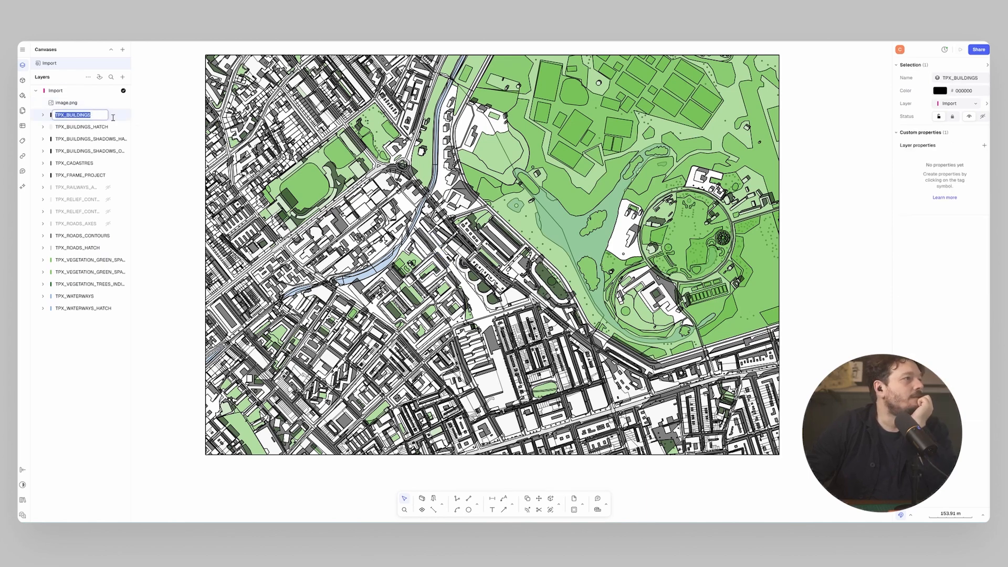
pyautogui.click(150, 121)
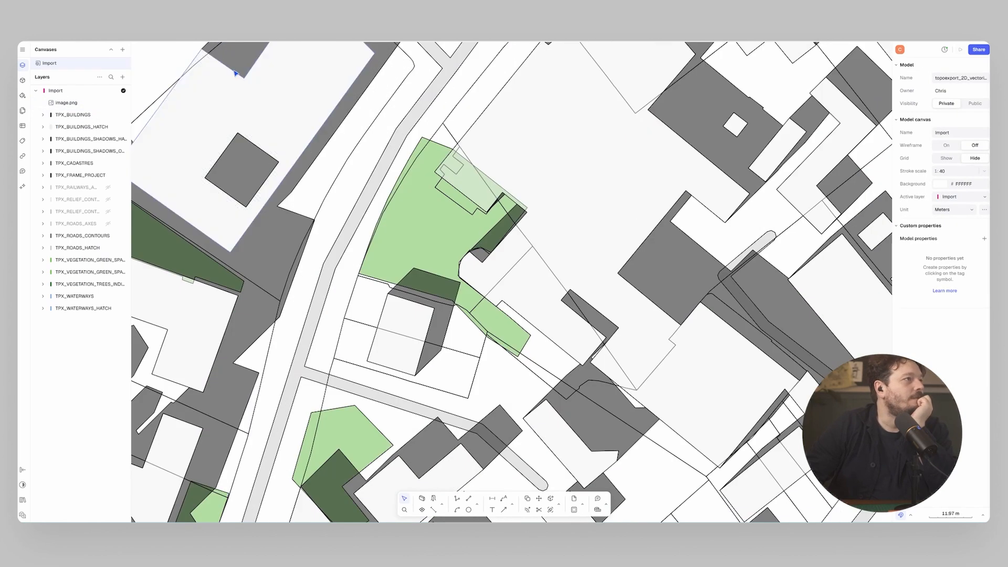
pyautogui.click(234, 73)
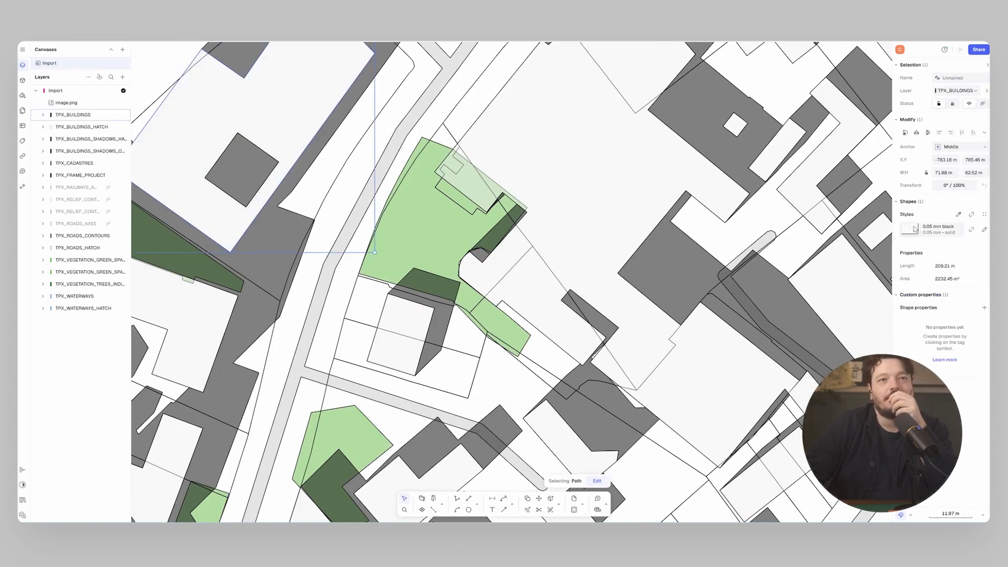
pyautogui.click(984, 231)
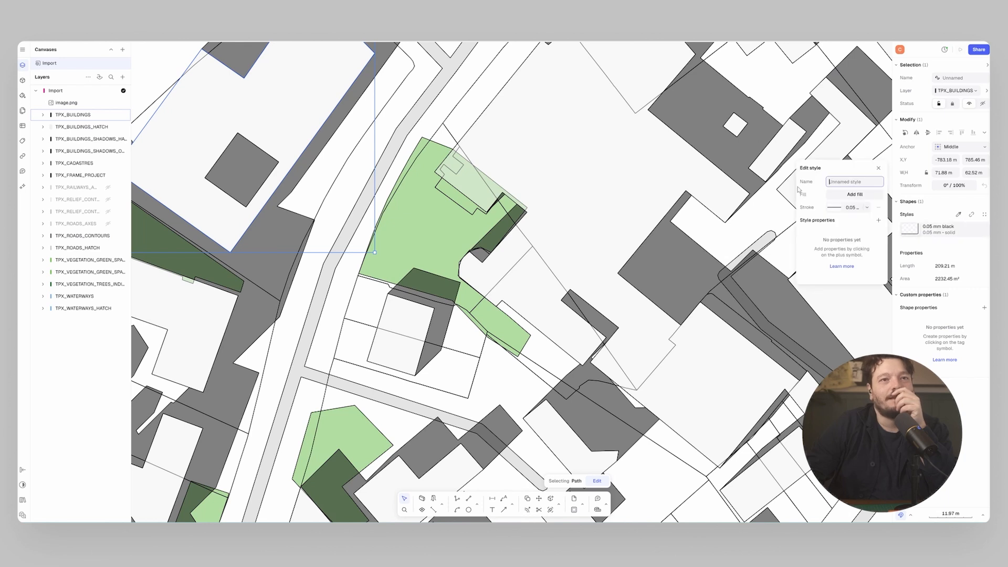
pyautogui.click(834, 208)
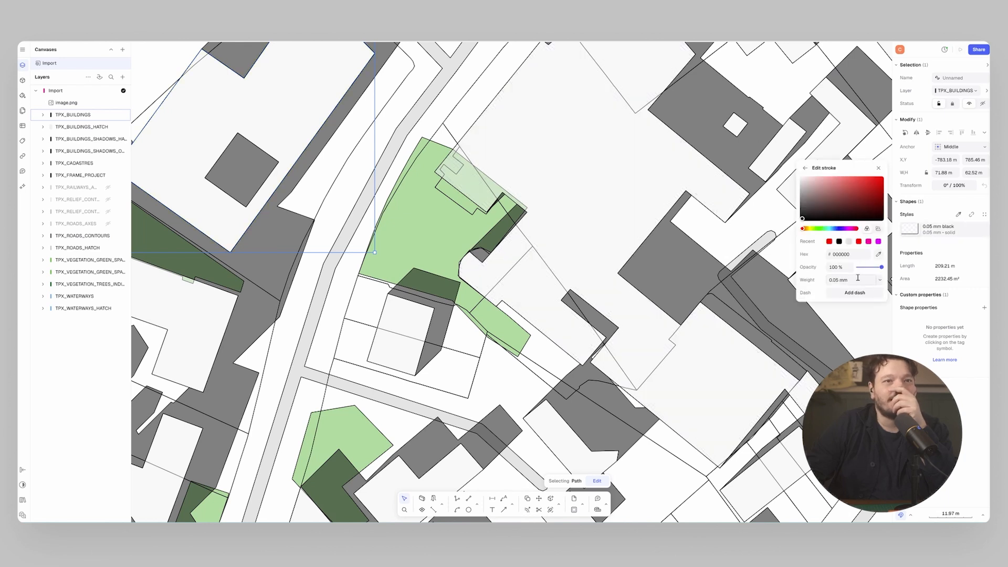
pyautogui.moveTo(829, 211); pyautogui.dragTo(788, 204)
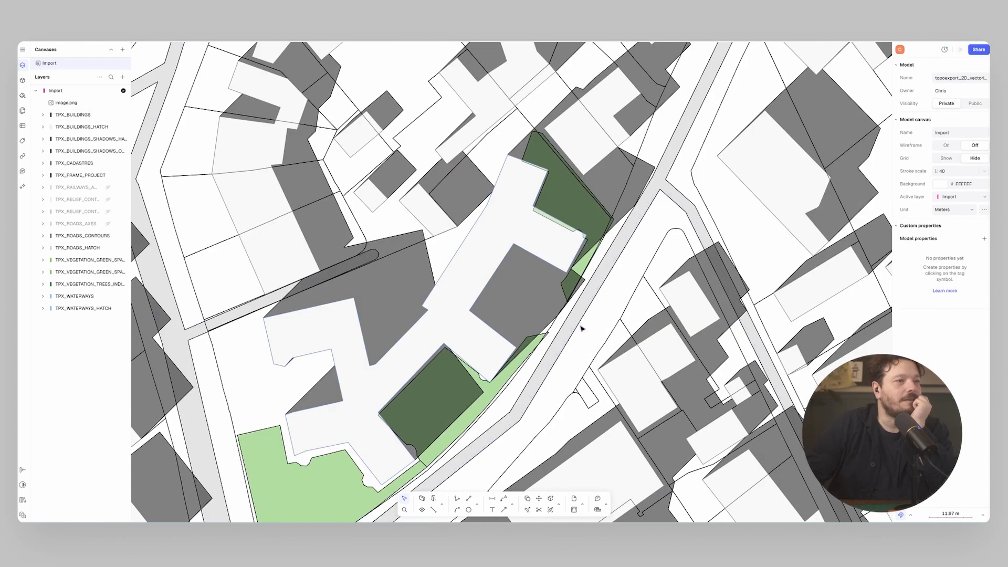
# - Change the stroke color of the road contour and cadastre line styles to gray
pyautogui.click(579, 329)
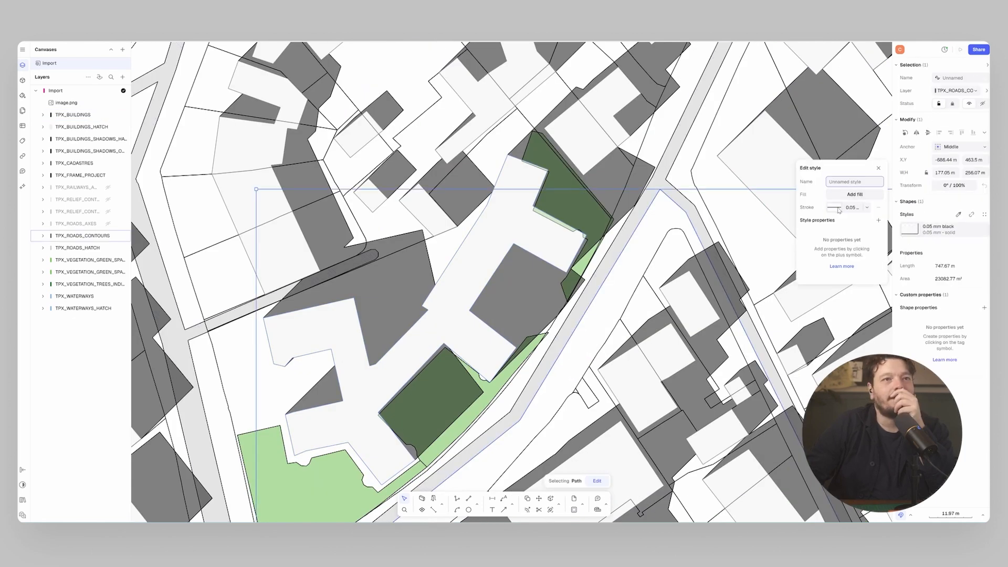
pyautogui.click(835, 209)
pyautogui.click(681, 231)
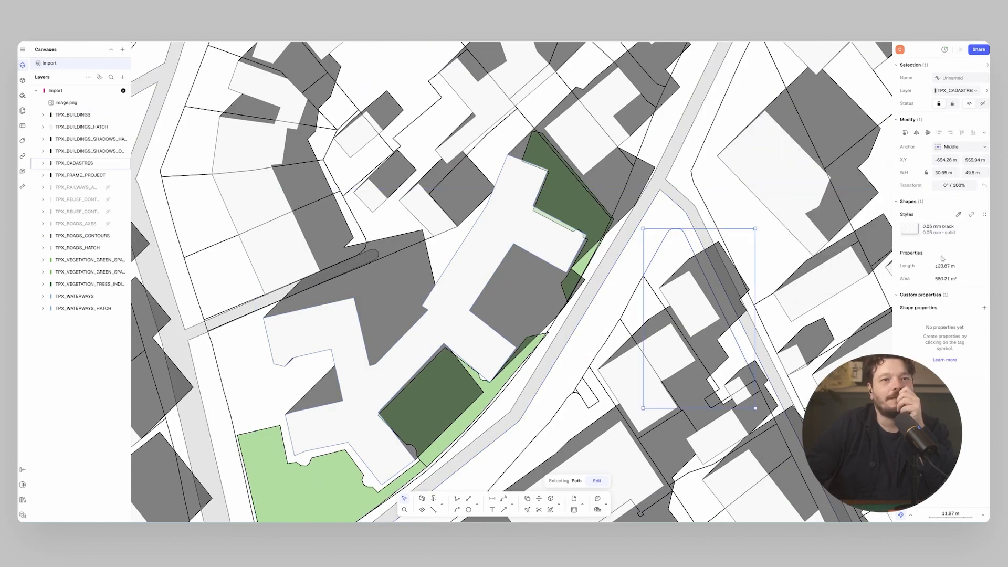
pyautogui.click(971, 229)
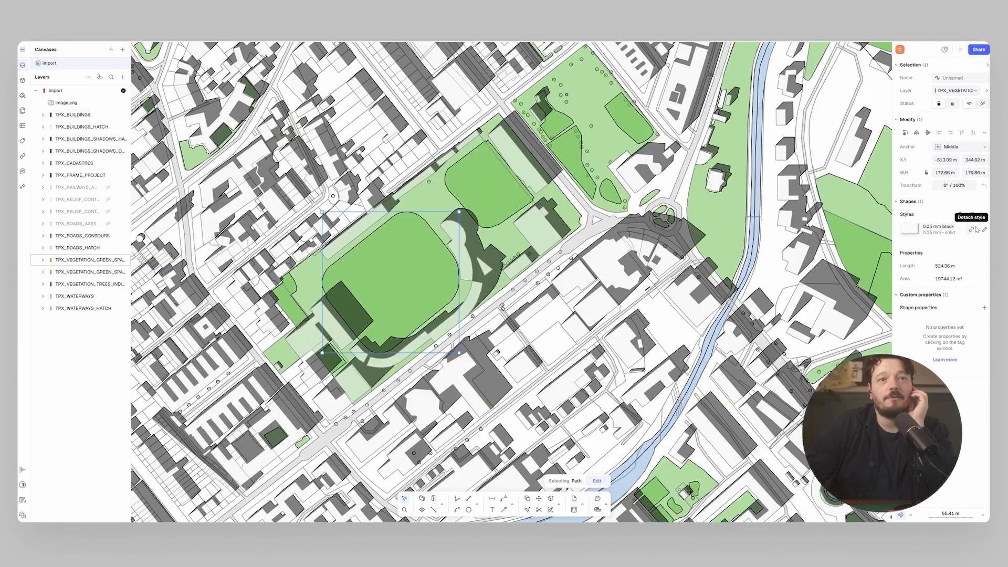
# - Edit the style of the large sports field's green space outline and change its stroke color to gray
pyautogui.click(971, 230)
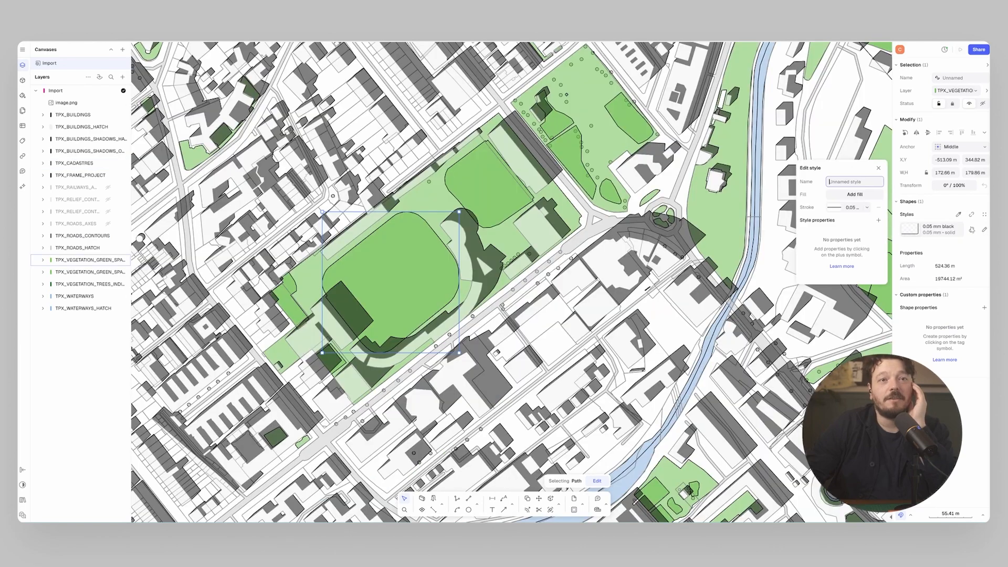
pyautogui.click(835, 209)
pyautogui.click(803, 210)
# - Select the building shadow hatch beside the park and inspect the nearby shadow and outline shapes up close
pyautogui.click(534, 152)
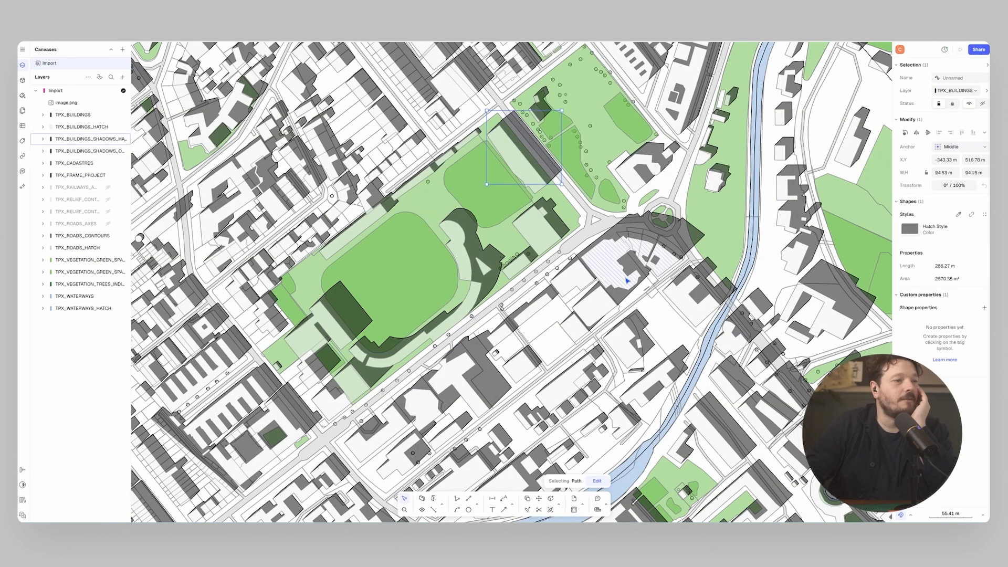
pyautogui.moveTo(452, 345); pyautogui.dragTo(390, 259, button='middle')
pyautogui.scroll(10, 389, 258)
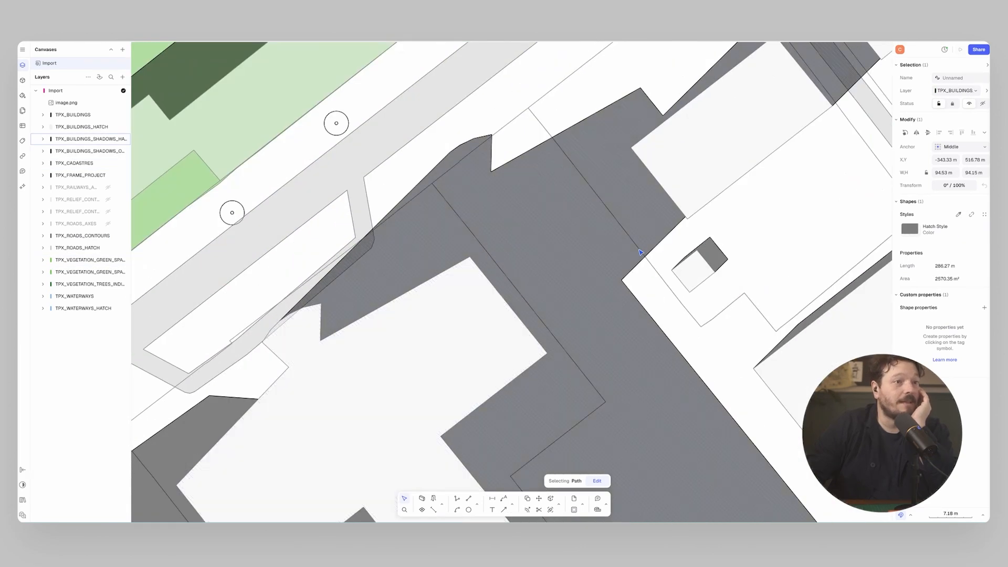
pyautogui.press('Escape')
pyautogui.scroll(-7, 503, 222)
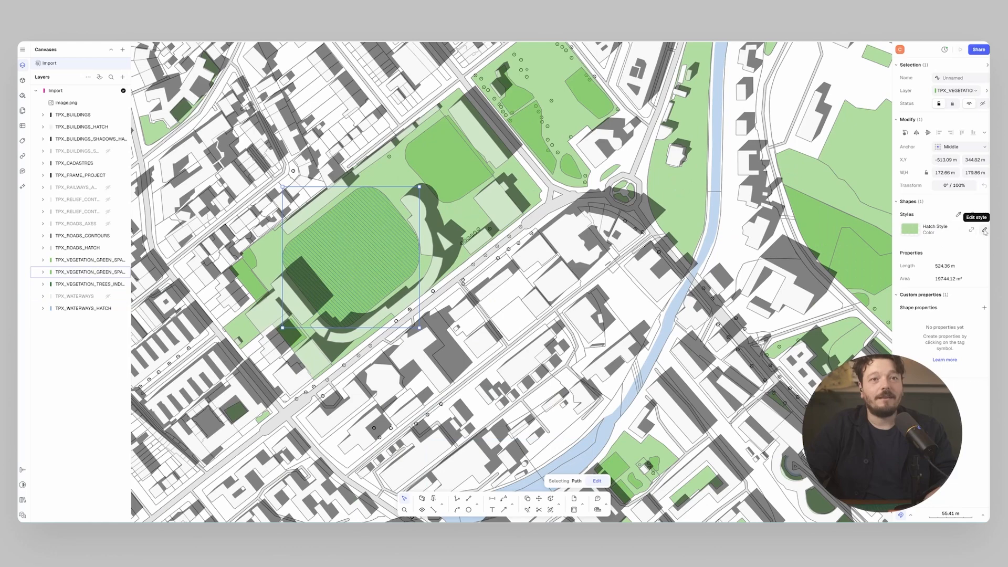
# - Recolor the green space hatch style to a muted gray-green and set the building shadow hatch's fill opacity to 16%
pyautogui.click(985, 232)
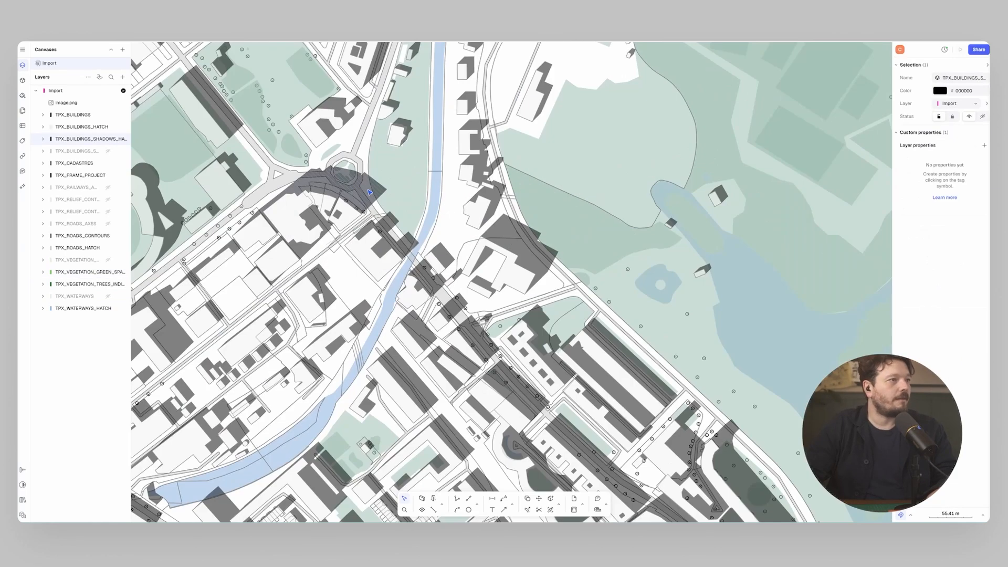
pyautogui.click(370, 192)
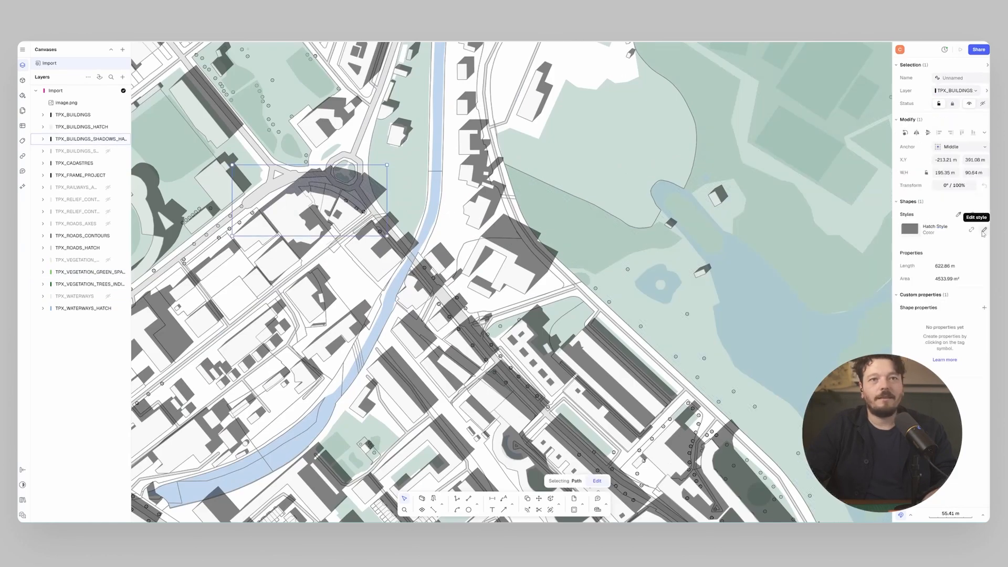
pyautogui.click(983, 231)
pyautogui.click(862, 280)
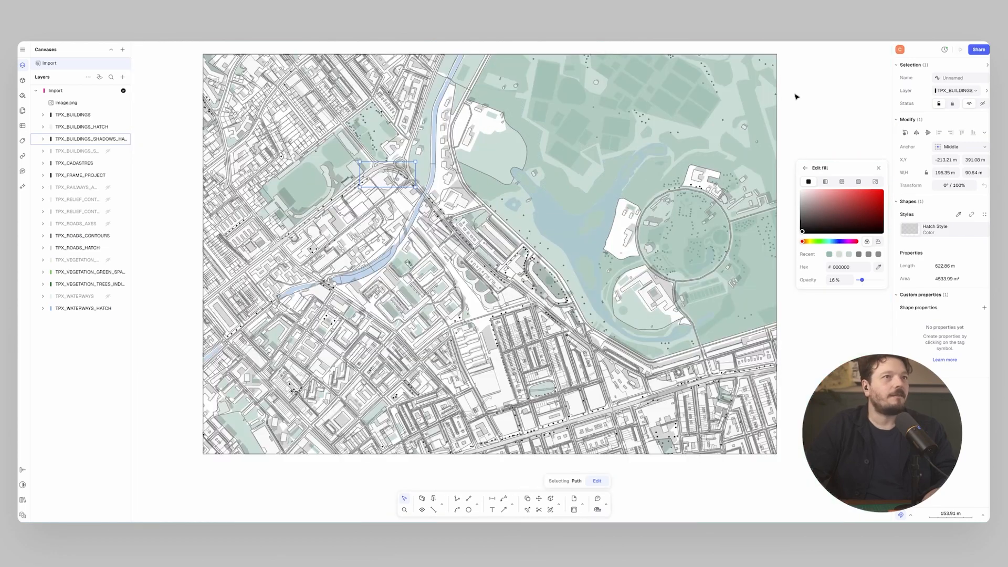
pyautogui.click(796, 97)
# - Detach the hatch style of the large building south of the railway and change its fill to red
pyautogui.scroll(1, 592, 314)
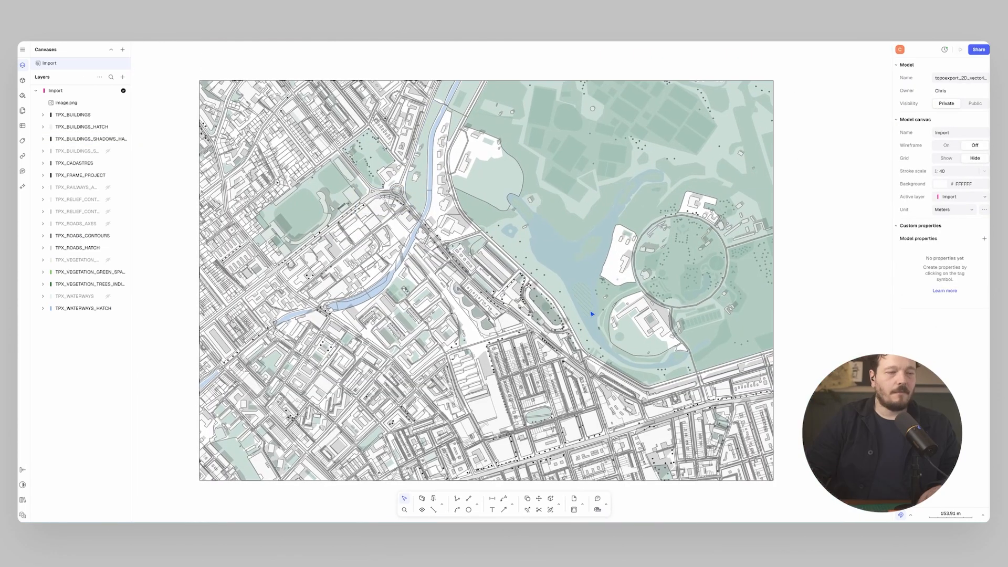
pyautogui.keyDown('ctrl'); pyautogui.scroll(5, 595, 311); pyautogui.keyUp('ctrl')
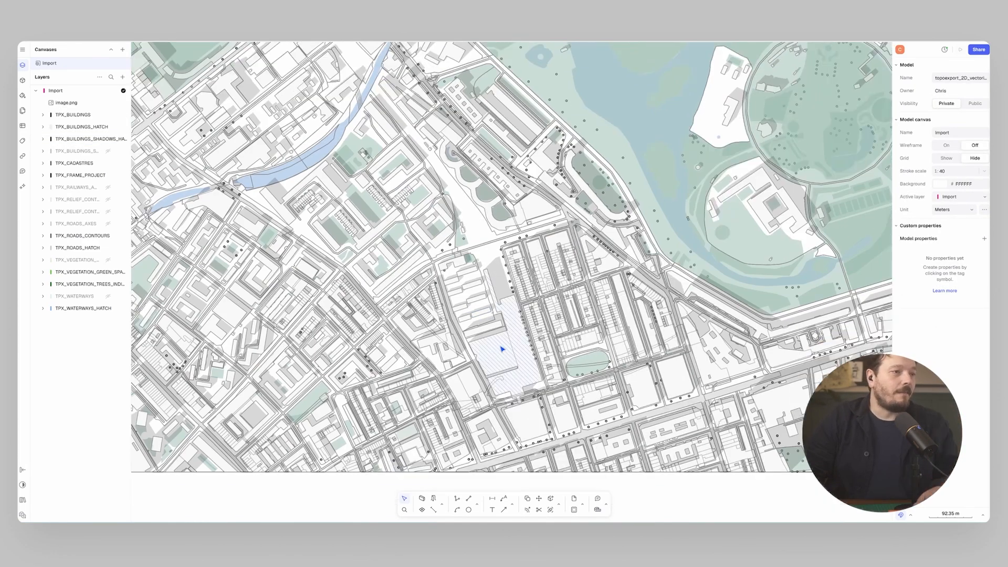
pyautogui.click(502, 349)
pyautogui.keyDown('ctrl'); pyautogui.scroll(3, 504, 349); pyautogui.keyUp('ctrl')
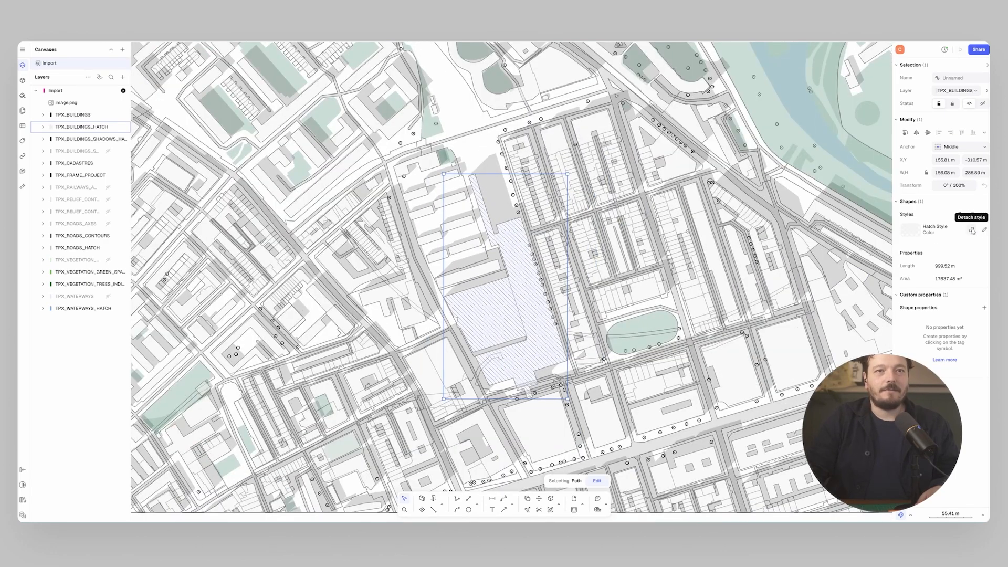
pyautogui.click(972, 230)
pyautogui.click(936, 227)
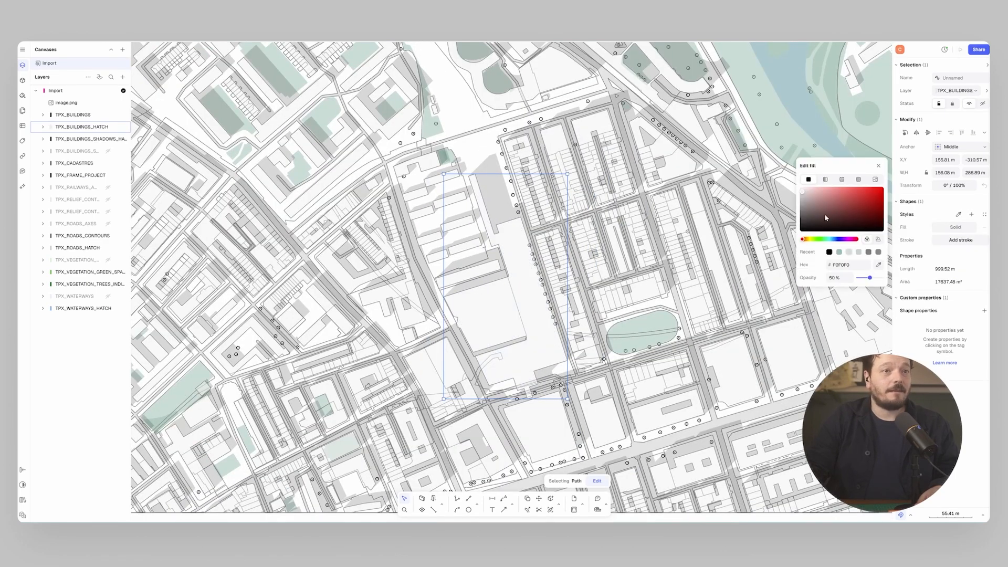
pyautogui.moveTo(583, 296); pyautogui.dragTo(582, 290, button='middle')
pyautogui.press('Escape')
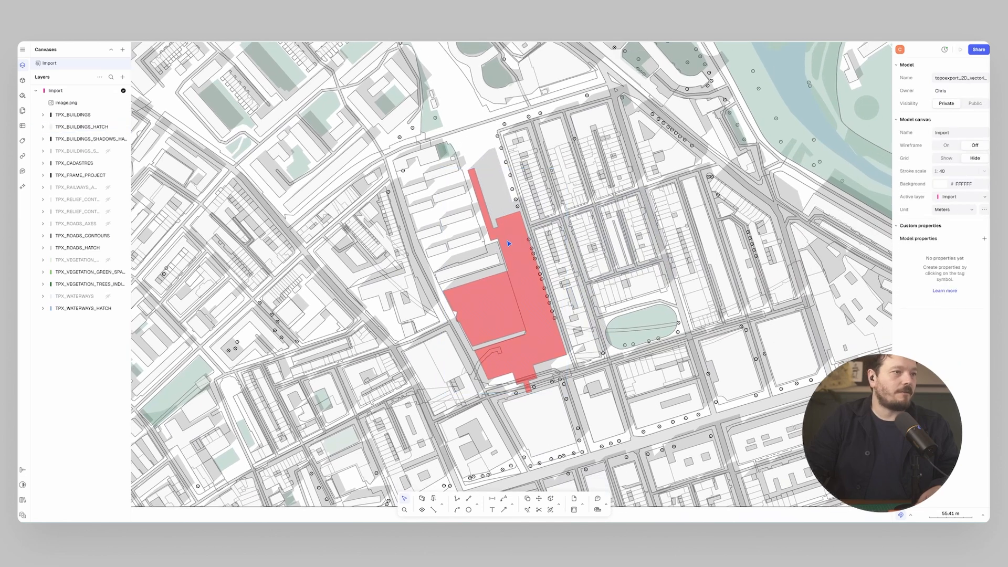
# - Detach the red building's outline style, set its stroke color to FF0000 and choose a different stroke weight
pyautogui.click(513, 216)
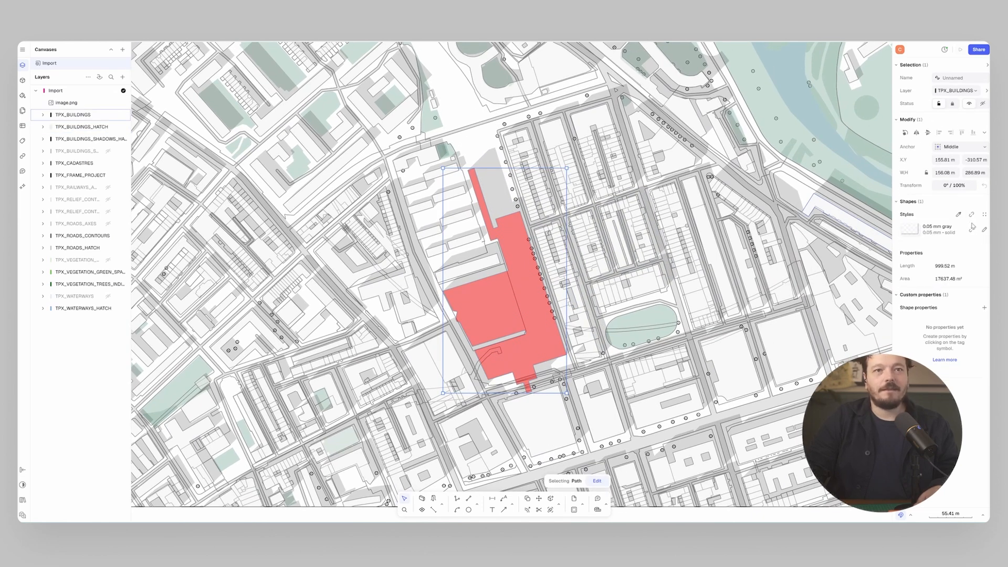
pyautogui.click(971, 224)
pyautogui.click(941, 241)
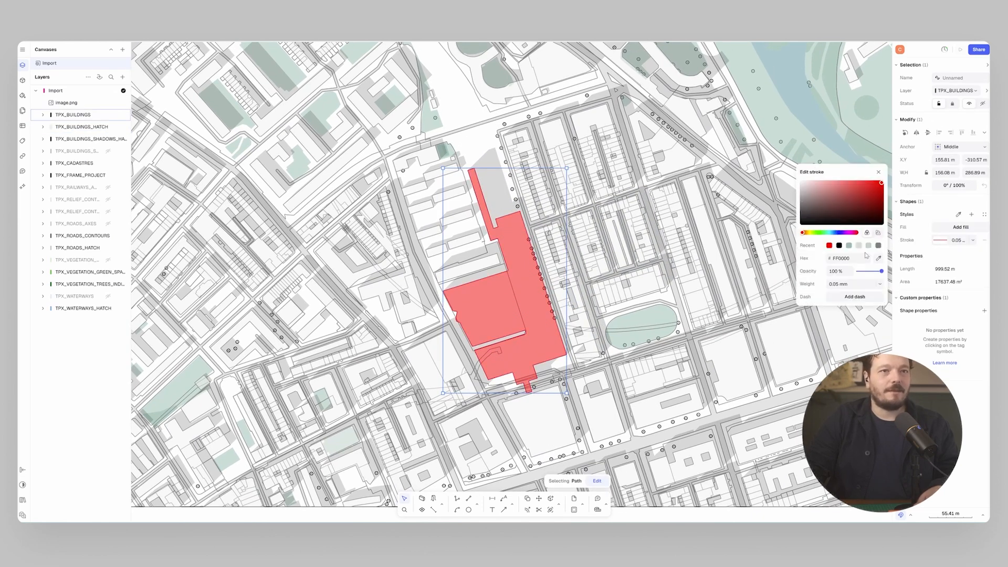
pyautogui.click(880, 285)
pyautogui.click(851, 382)
pyautogui.click(935, 241)
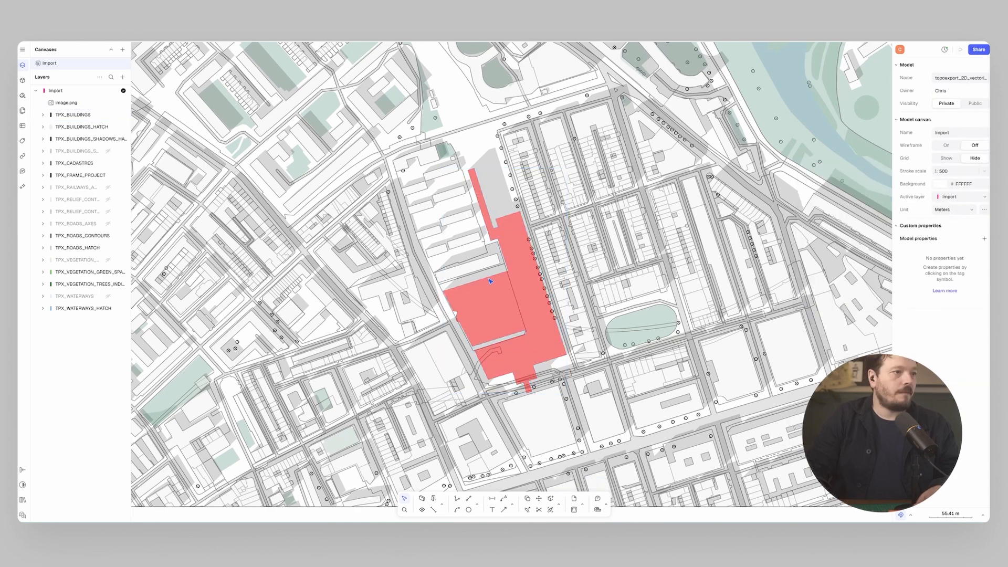
# - Give the red building's outline a dashed stroke and check it against the surrounding blocks
pyautogui.click(973, 241)
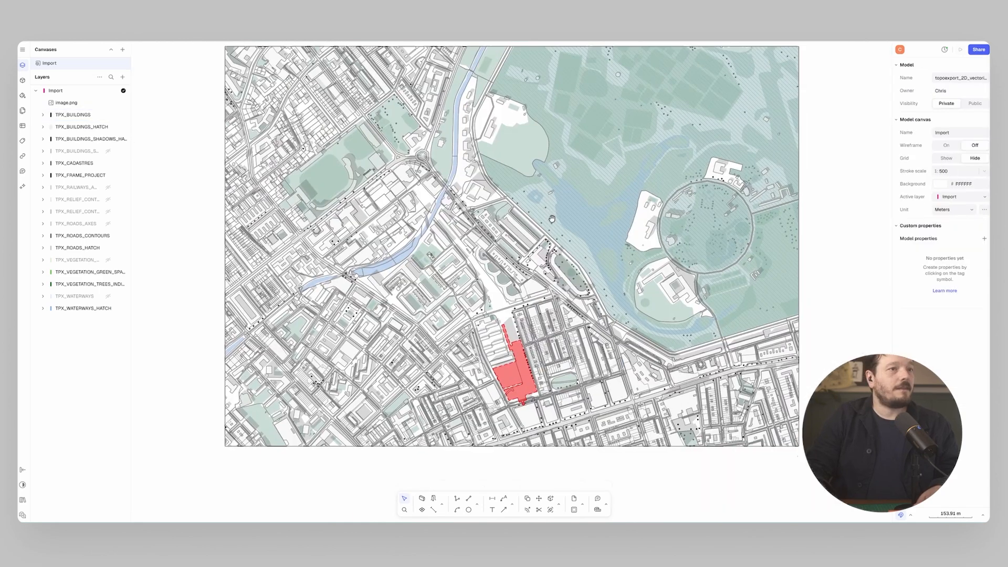
pyautogui.moveTo(551, 218)
pyautogui.mouseDown(button='middle')
pyautogui.moveTo(550, 243)
pyautogui.moveTo(548, 223)
pyautogui.mouseUp(button='middle')
pyautogui.scroll(8, 495, 318)
pyautogui.moveTo(492, 317); pyautogui.dragTo(563, 138, button='middle')
pyautogui.moveTo(434, 301); pyautogui.dragTo(530, 251, button='middle')
# - Detach the hatch style of one small building just west of the red building and set its fill to a muted vermilion
pyautogui.click(525, 269)
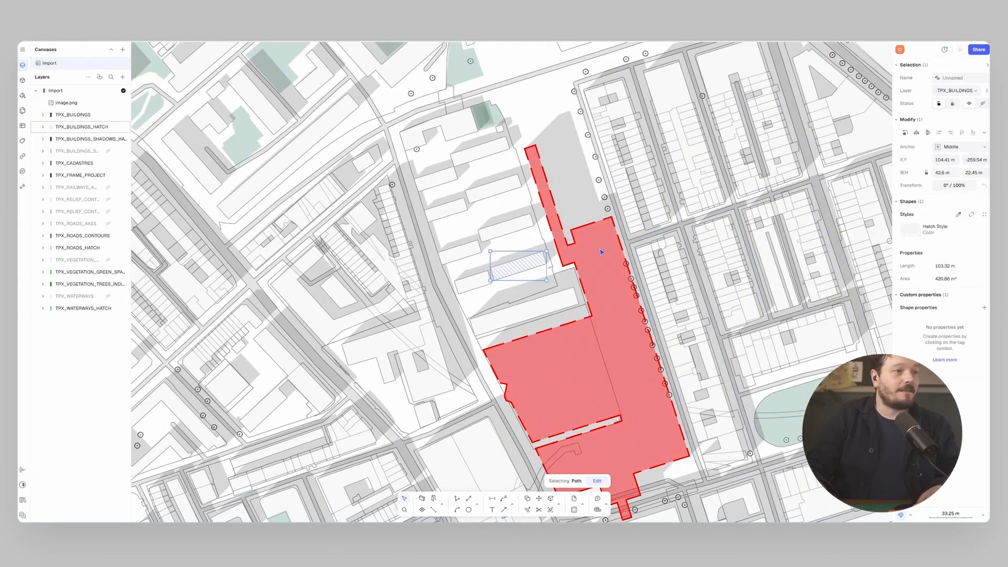
pyautogui.scroll(-1, 571, 316)
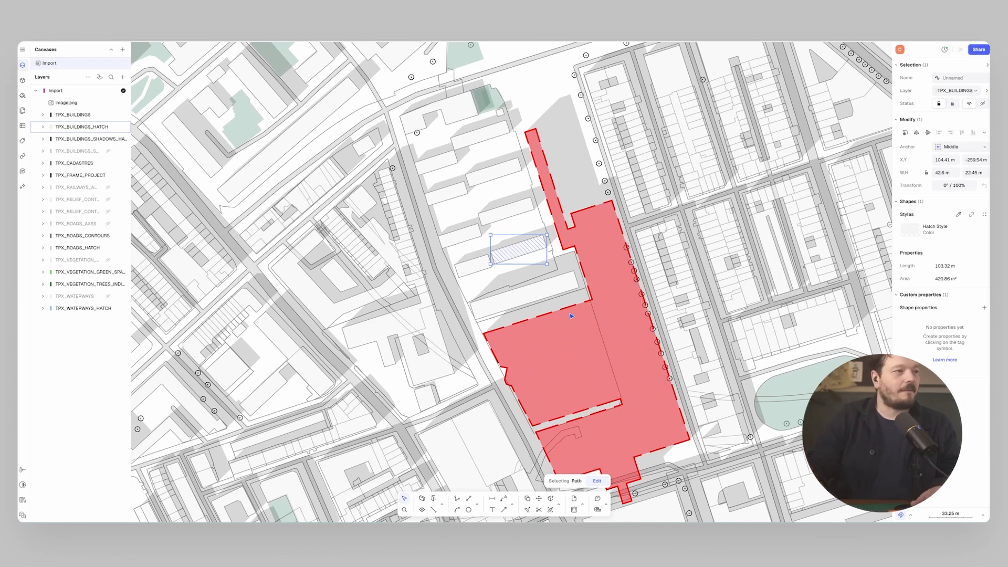
pyautogui.scroll(-1, 574, 315)
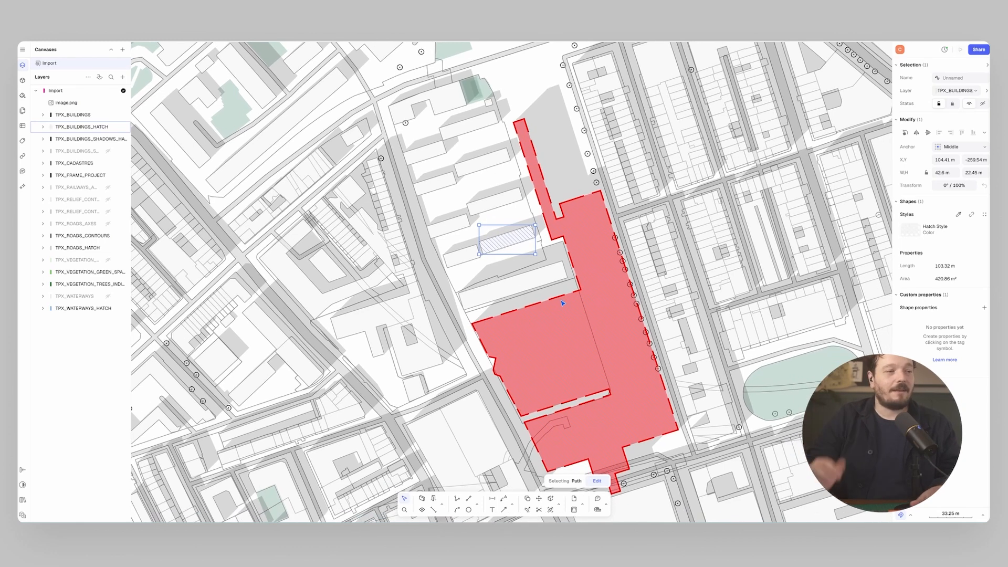
pyautogui.click(971, 231)
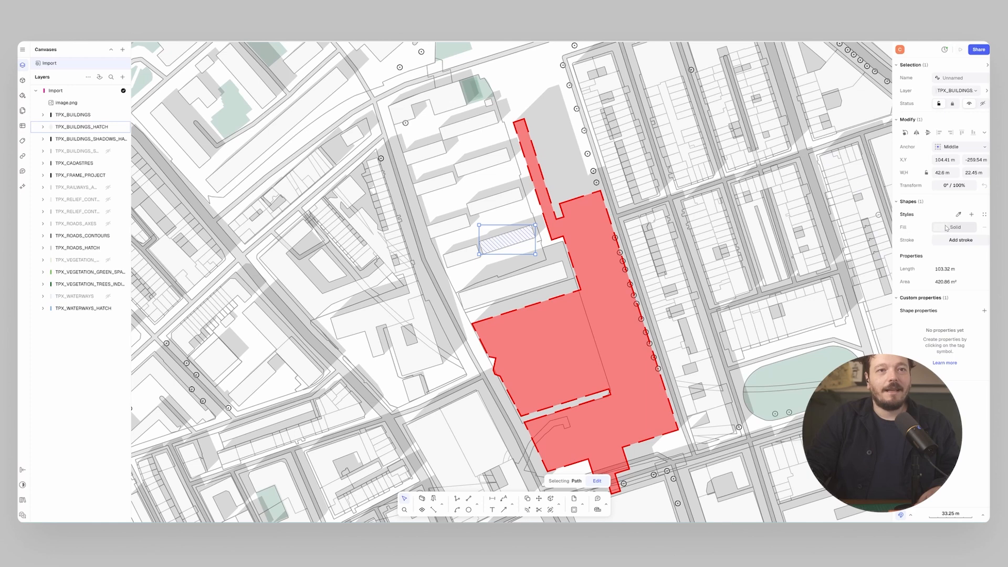
pyautogui.click(943, 228)
pyautogui.click(807, 239)
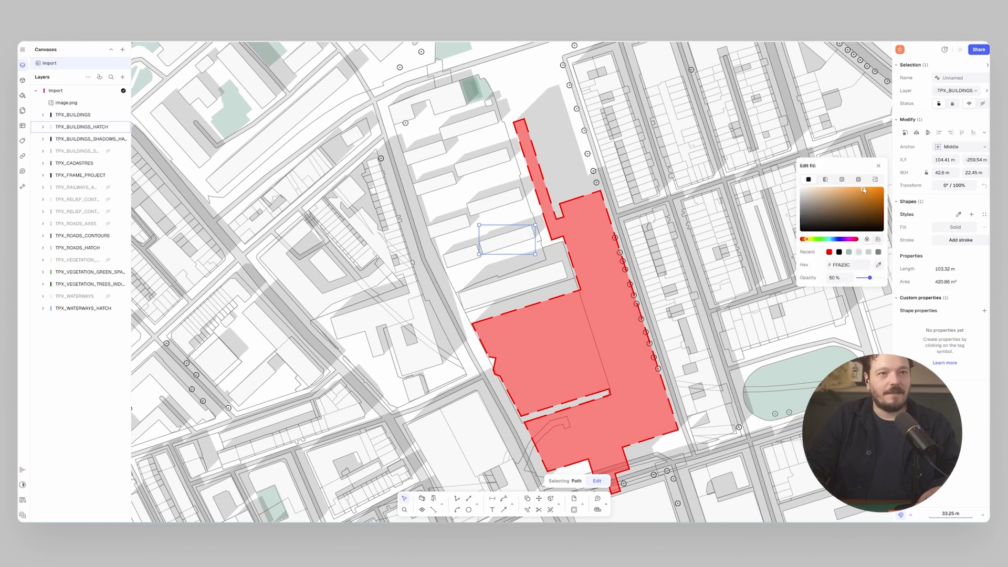
pyautogui.moveTo(863, 190); pyautogui.dragTo(852, 196)
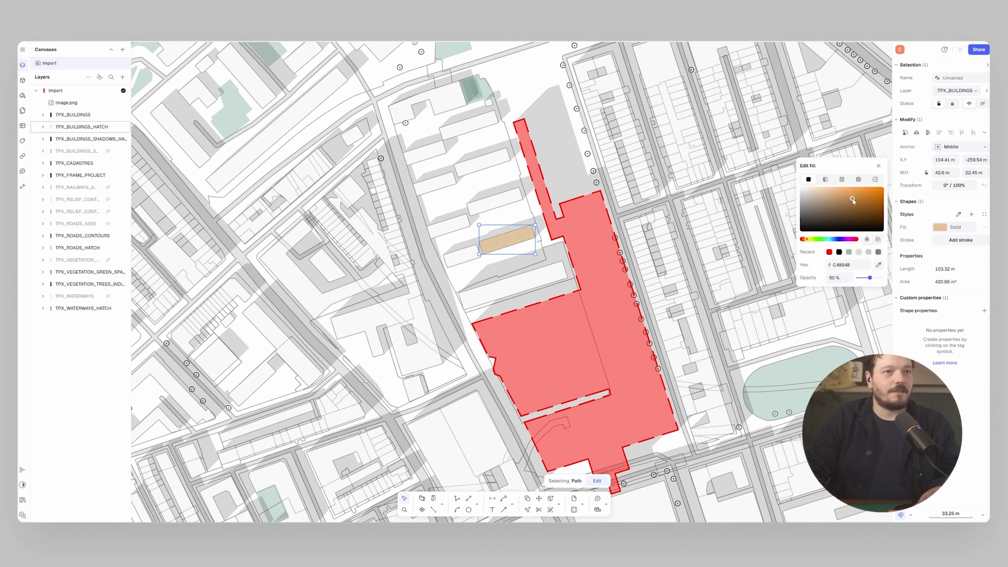
pyautogui.click(689, 164)
pyautogui.click(517, 236)
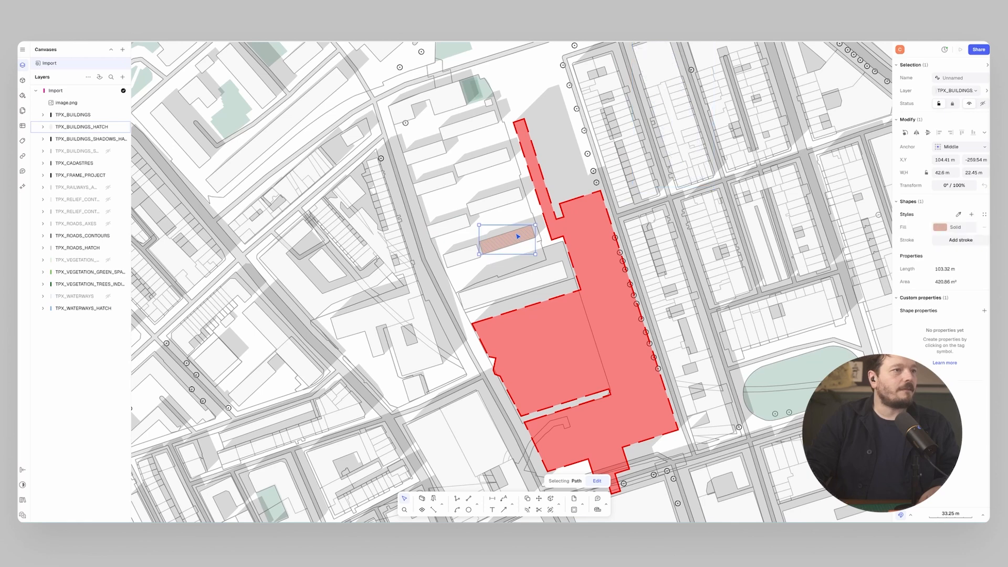
# - Save the small building's fill as a new style named Surrounding Buildings
pyautogui.click(972, 214)
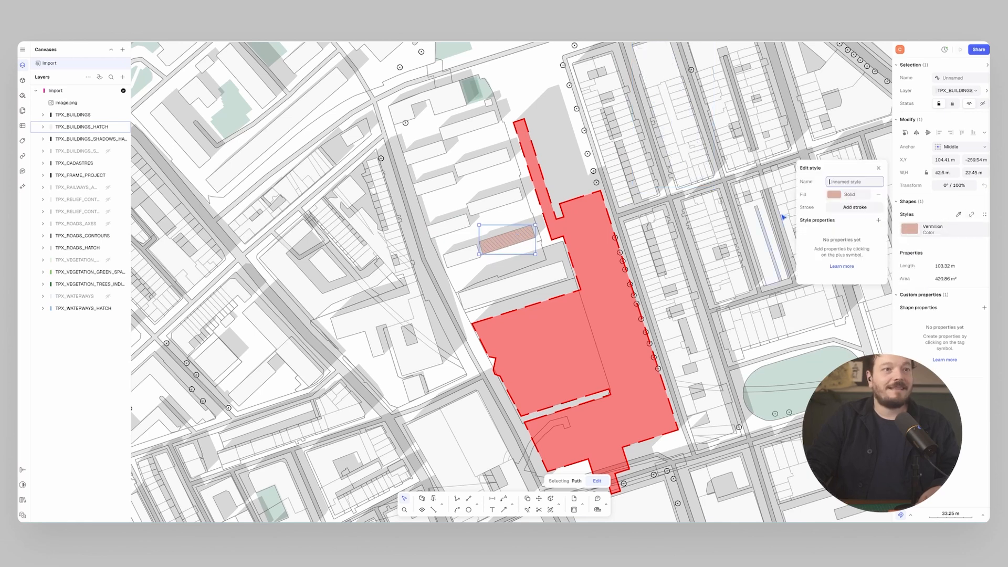
pyautogui.write('Surrounding Buil')
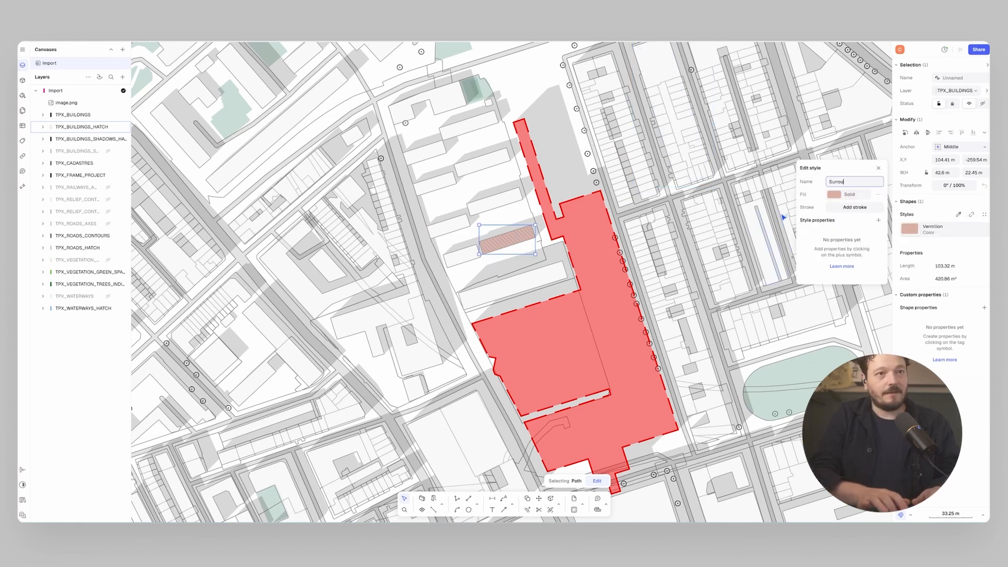
pyautogui.write('dings')
pyautogui.press('Return')
# - Select the other seven small building hatches northwest of the red building and copy the vermilion building's style onto them
pyautogui.click(462, 256)
pyautogui.keyDown('shift'); pyautogui.click(455, 223); pyautogui.keyUp('shift')
pyautogui.keyDown('shift'); pyautogui.click(496, 203); pyautogui.keyUp('shift')
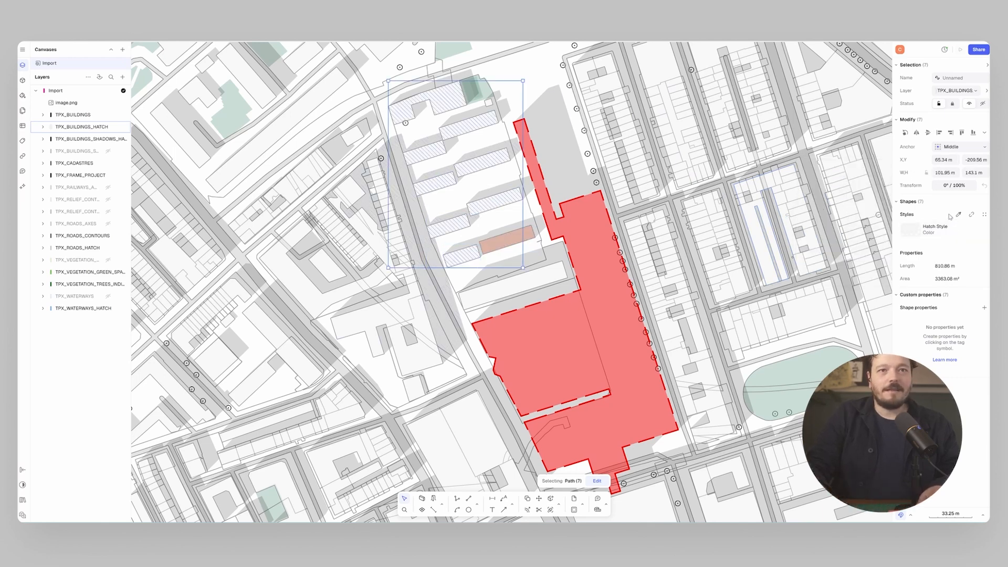
pyautogui.click(958, 214)
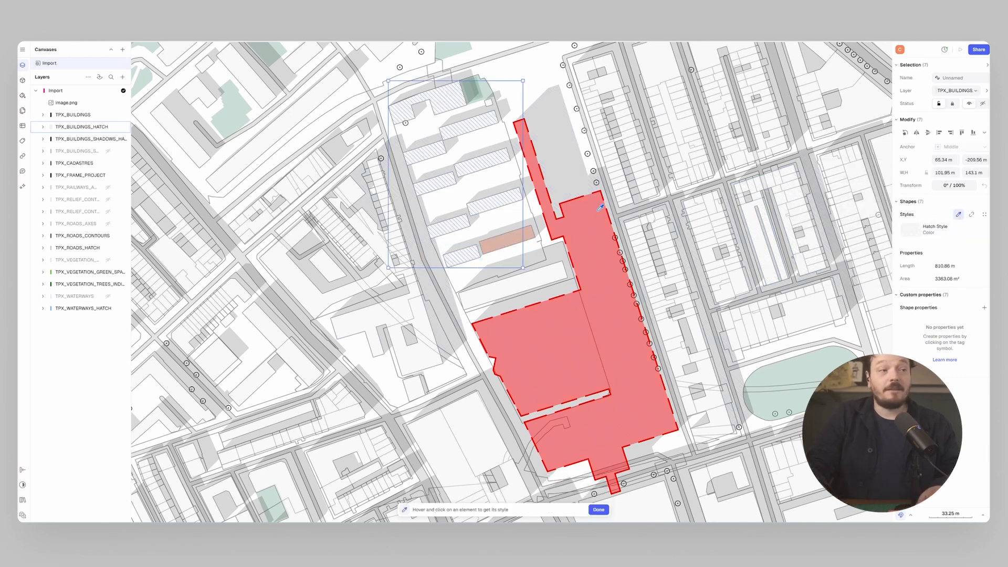
pyautogui.click(515, 236)
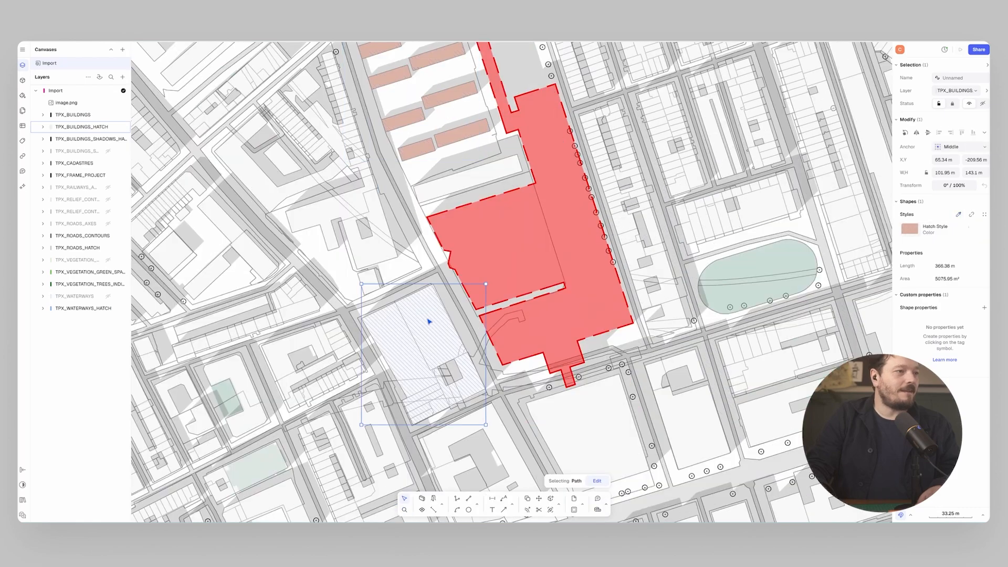
# - Apply the Surrounding Buildings style to the building blocks west, southwest and south of the red building
pyautogui.keyDown('shift'); pyautogui.click(372, 244); pyautogui.keyUp('shift')
pyautogui.click(958, 214)
pyautogui.click(456, 138)
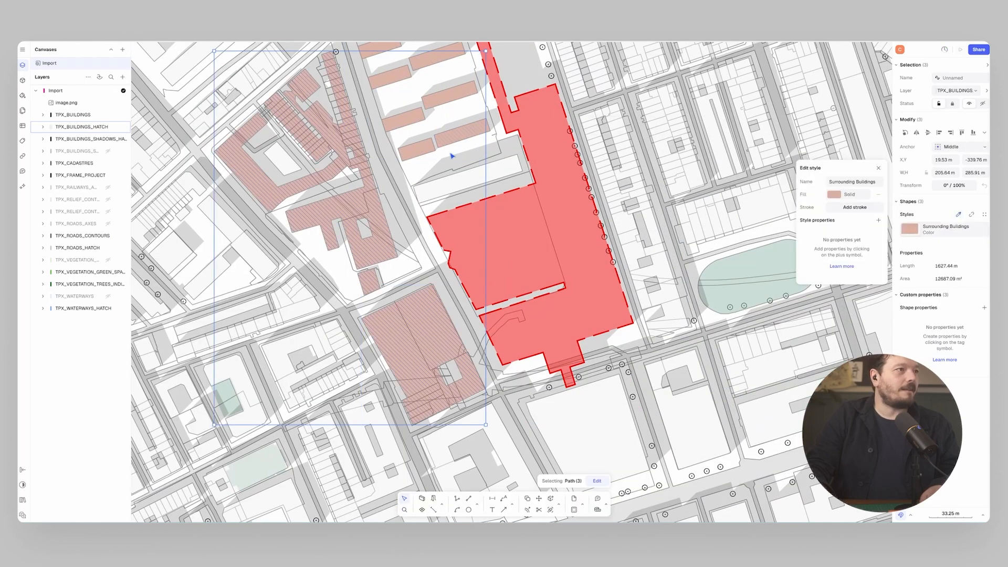
pyautogui.scroll(-5, 462, 201)
pyautogui.click(547, 341)
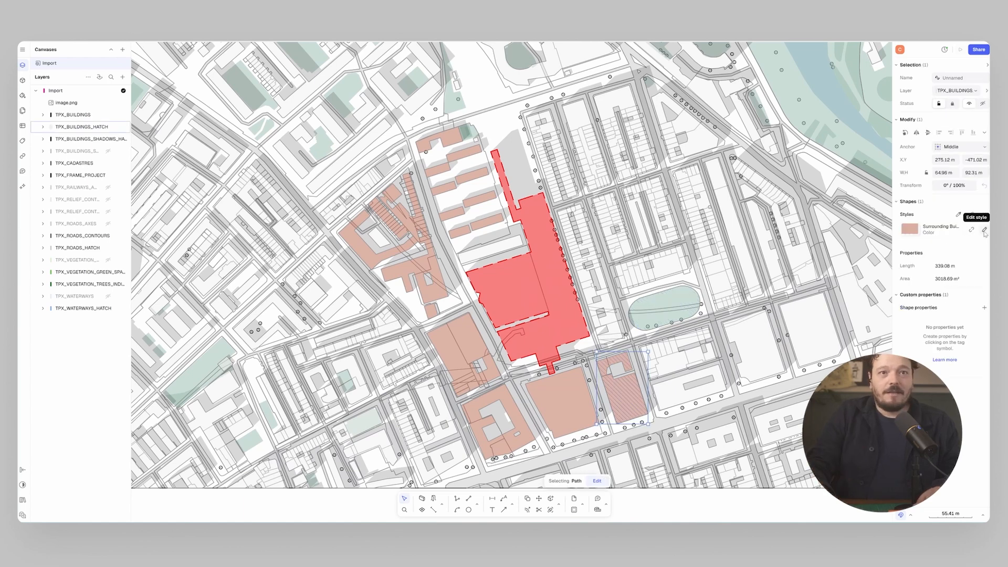
# - Lighten the Surrounding Buildings style's fill to a pale salmon and include the terraces east of the red building
pyautogui.click(985, 231)
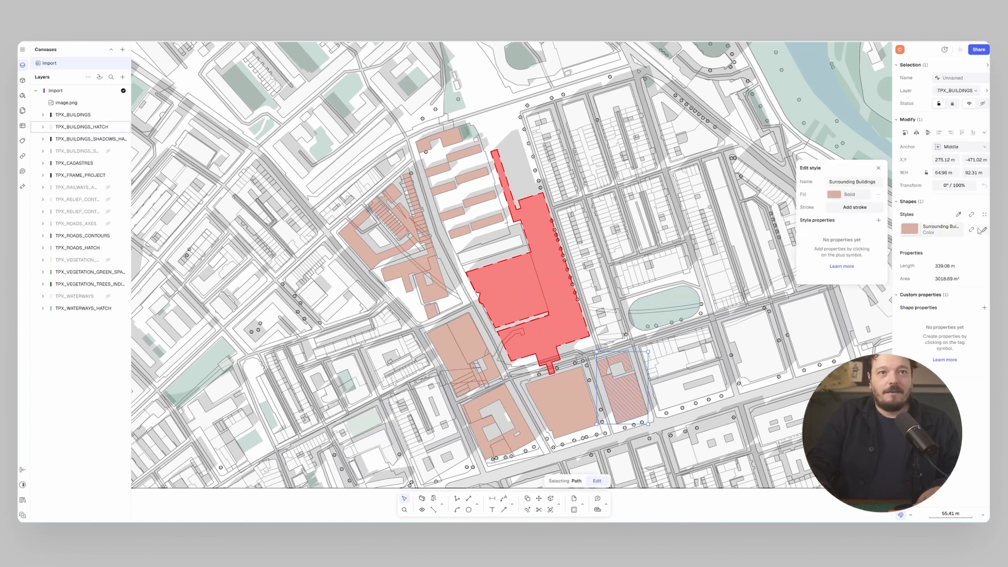
pyautogui.click(834, 195)
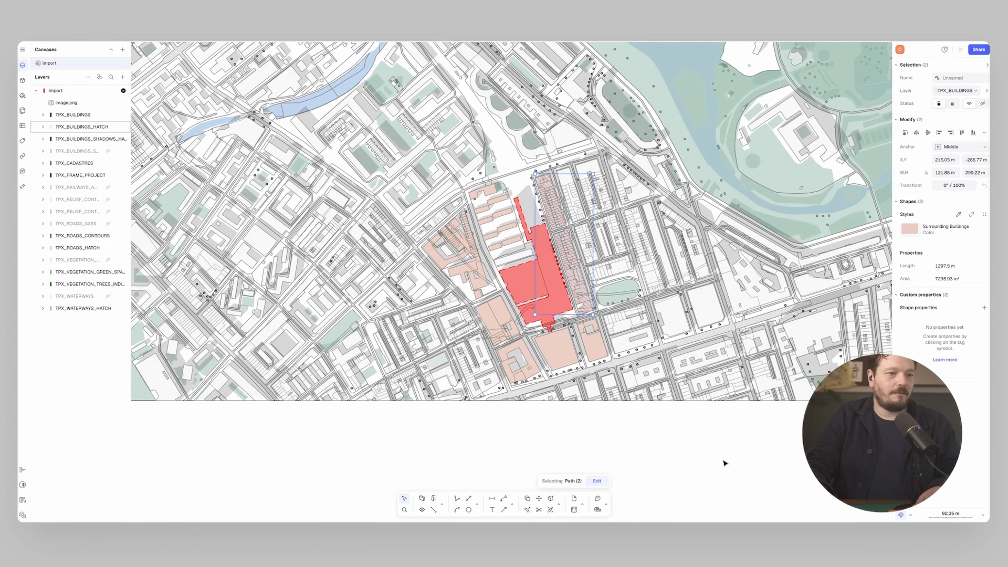
pyautogui.click(725, 462)
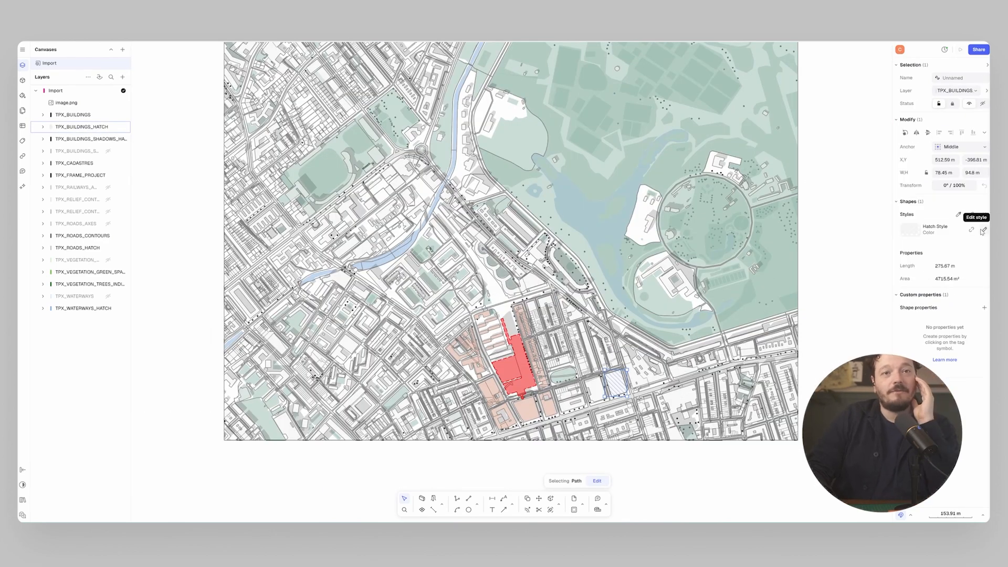
# - Set the fill of the Hatch Style used by all remaining buildings to pale pink FFDDD2
pyautogui.click(983, 231)
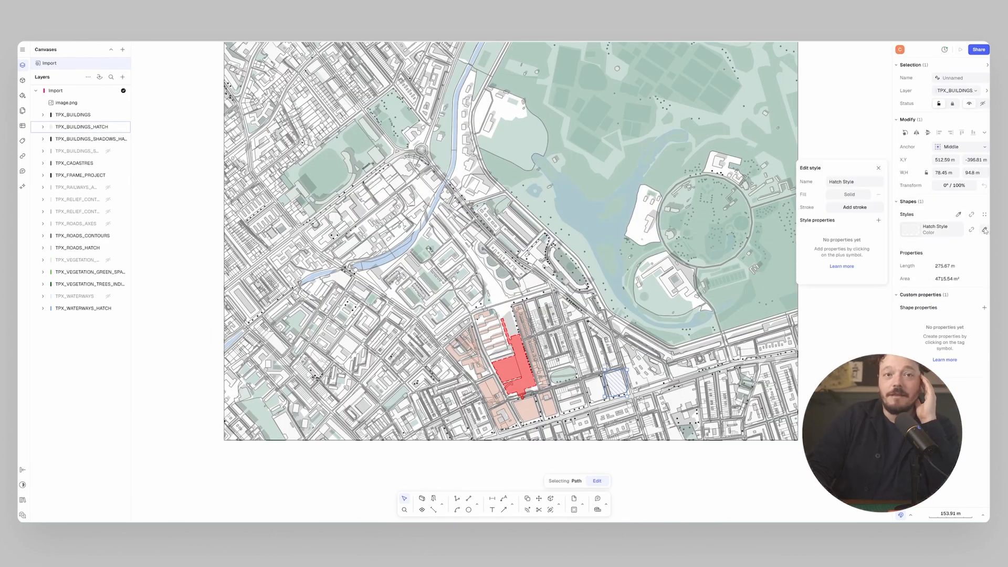
pyautogui.click(830, 194)
pyautogui.click(830, 253)
pyautogui.moveTo(817, 194); pyautogui.dragTo(814, 192)
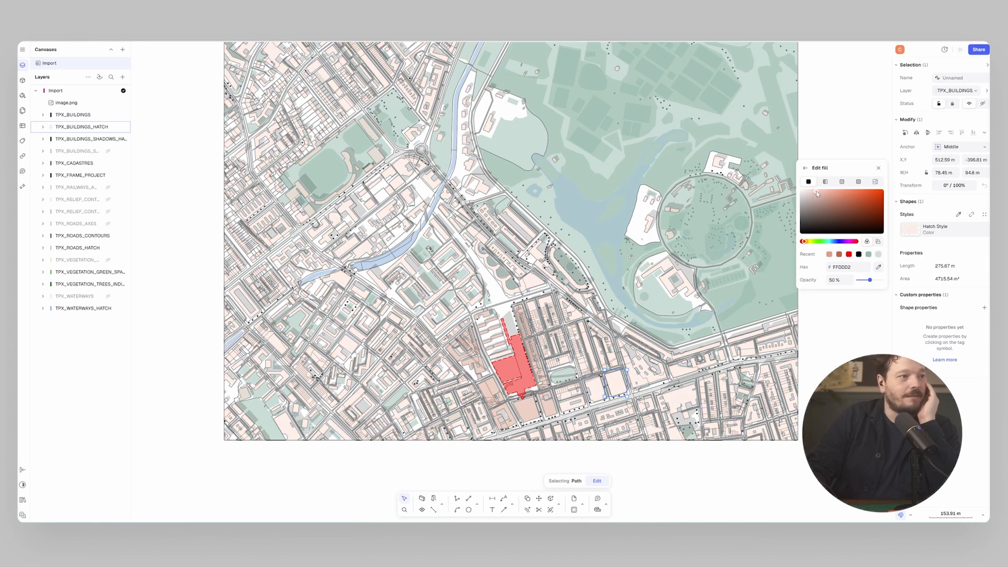
pyautogui.press('Escape')
# - Hide the cadastres layer and the individual trees layer to simplify the recolored map
pyautogui.scroll(5, 491, 251)
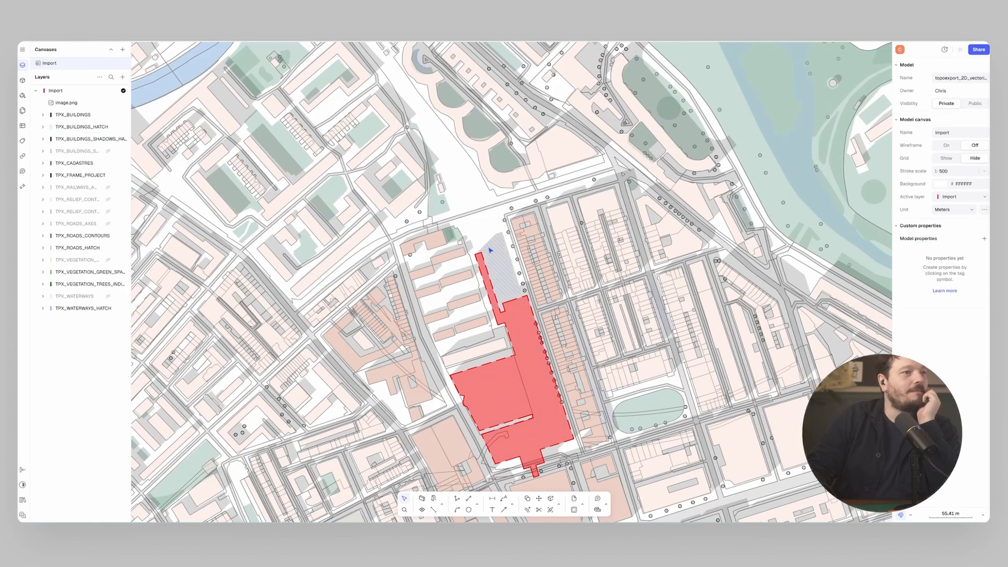
pyautogui.scroll(-5, 492, 250)
pyautogui.moveTo(454, 216); pyautogui.dragTo(438, 256, button='middle')
pyautogui.moveTo(438, 255); pyautogui.dragTo(441, 274, button='middle')
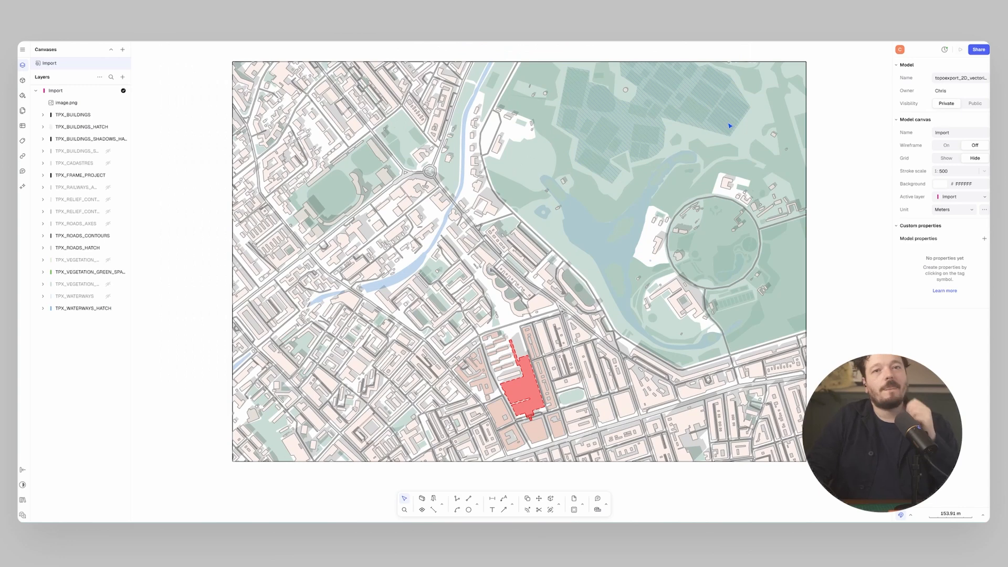
# - Draw a vertical line about 1459 m long just inside the map's east edge, from the frame's top past its lower edge
pyautogui.click(469, 499)
pyautogui.click(795, 61)
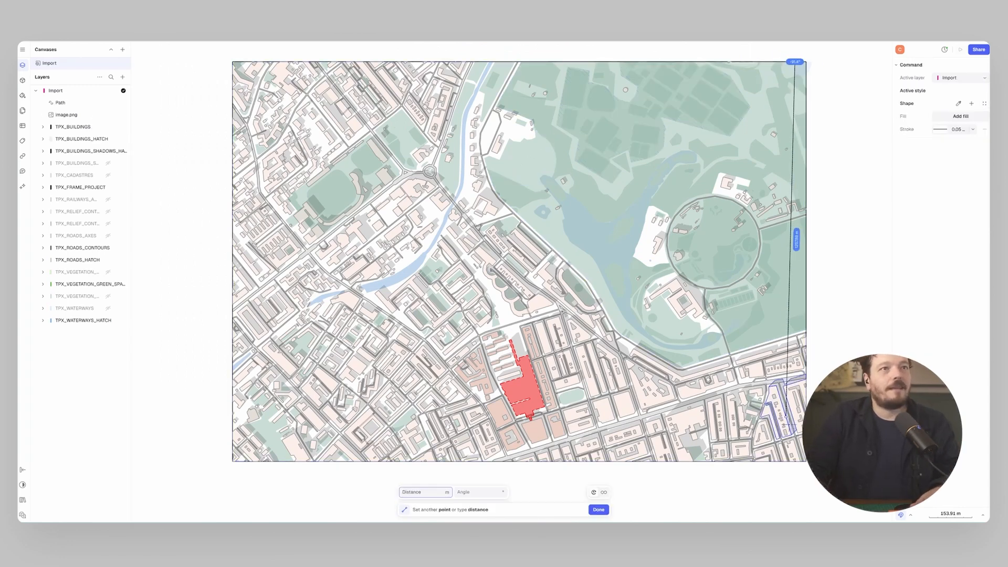
pyautogui.click(795, 474)
# - Using the vertical line as the cutting edge, trim the road, building and shadow shapes crossing it south of the park
pyautogui.scroll(5, 811, 377)
pyautogui.moveTo(811, 377); pyautogui.dragTo(692, 293, button='middle')
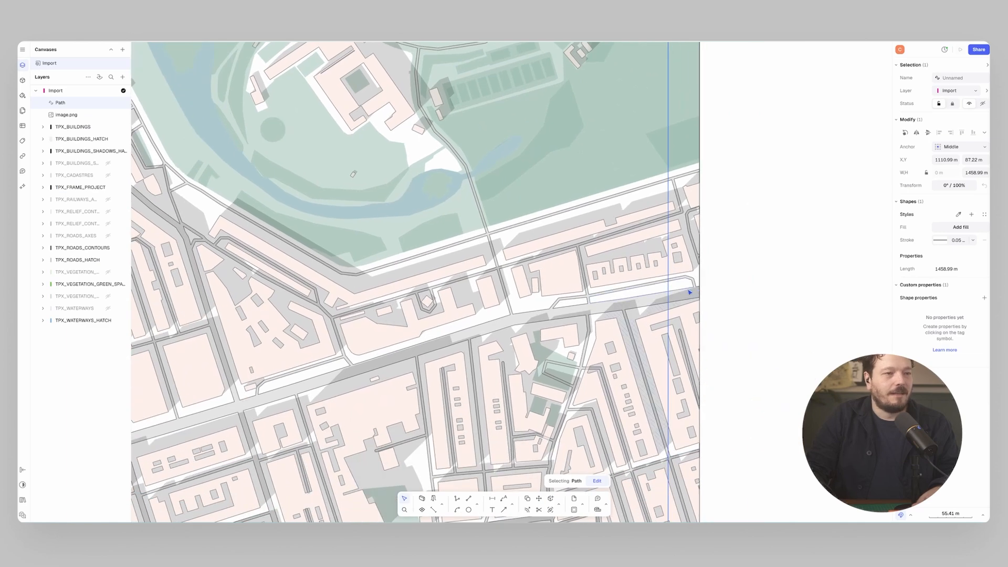
pyautogui.scroll(5, 687, 292)
pyautogui.hotkey('shift', 't')
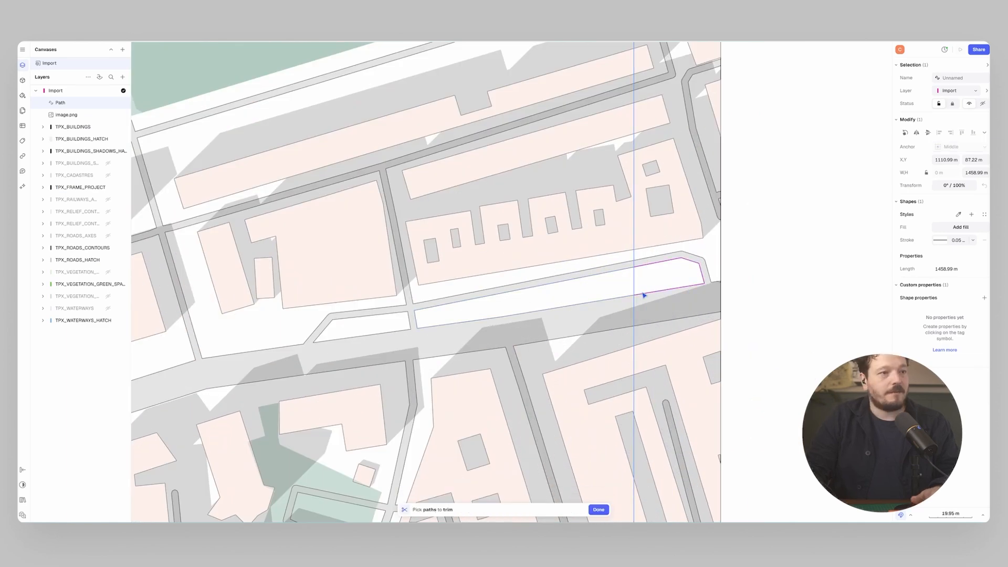
pyautogui.click(653, 320)
pyautogui.click(654, 231)
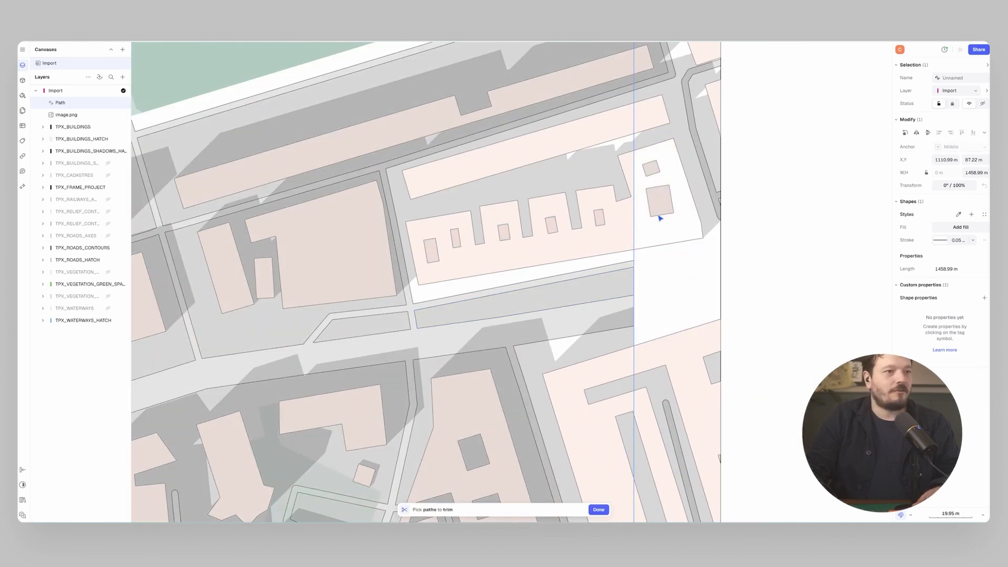
pyautogui.click(653, 101)
pyautogui.click(668, 342)
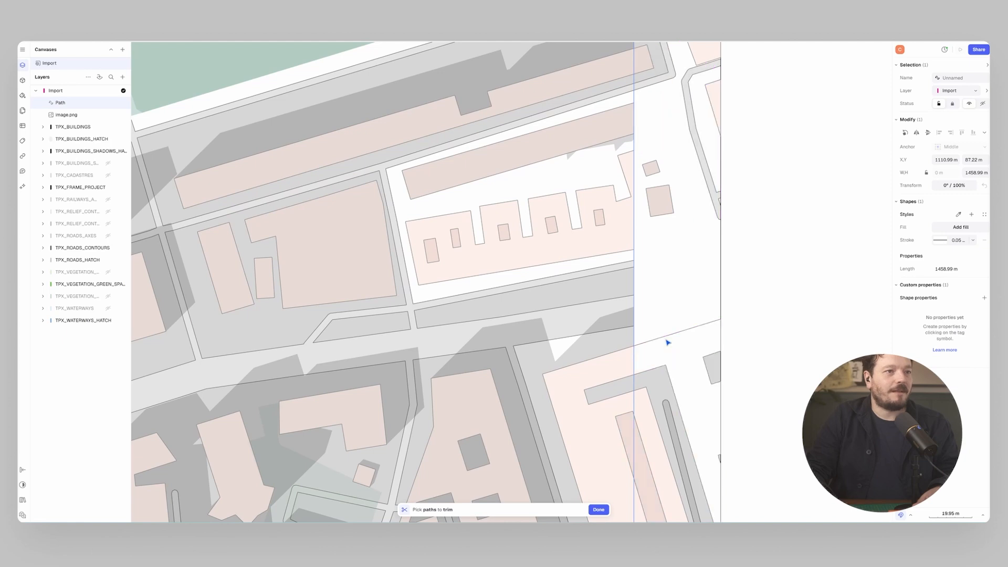
pyautogui.click(667, 336)
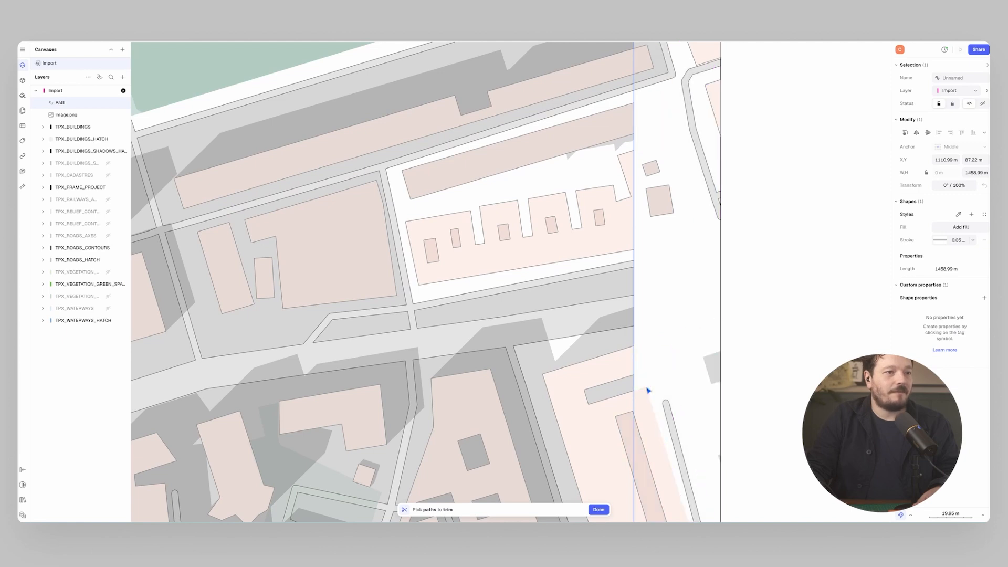
# - Trim the remaining shapes east of the vertical line in the map's southeast corner and along the park's edge
pyautogui.scroll(-10, 626, 282)
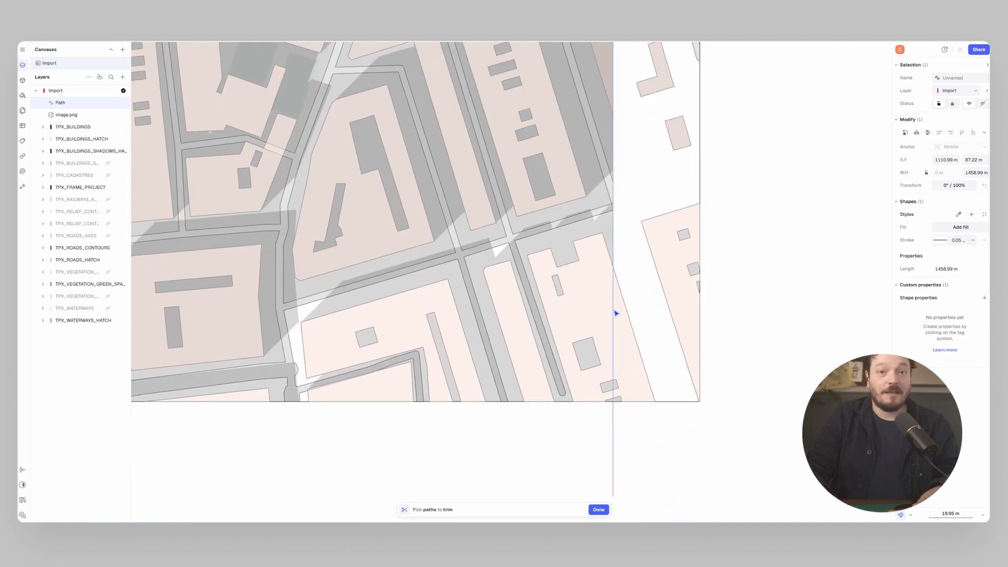
pyautogui.click(637, 344)
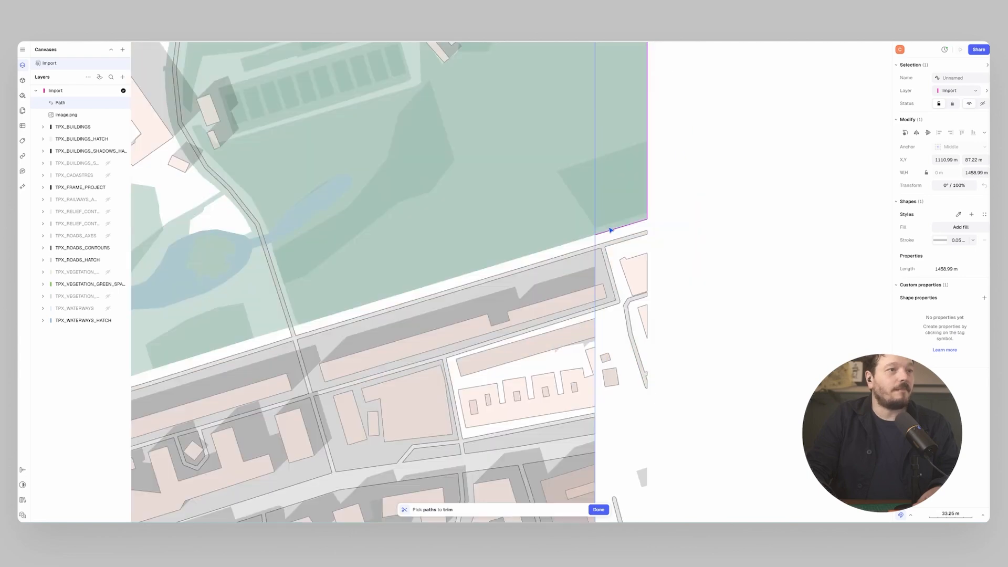
pyautogui.click(610, 230)
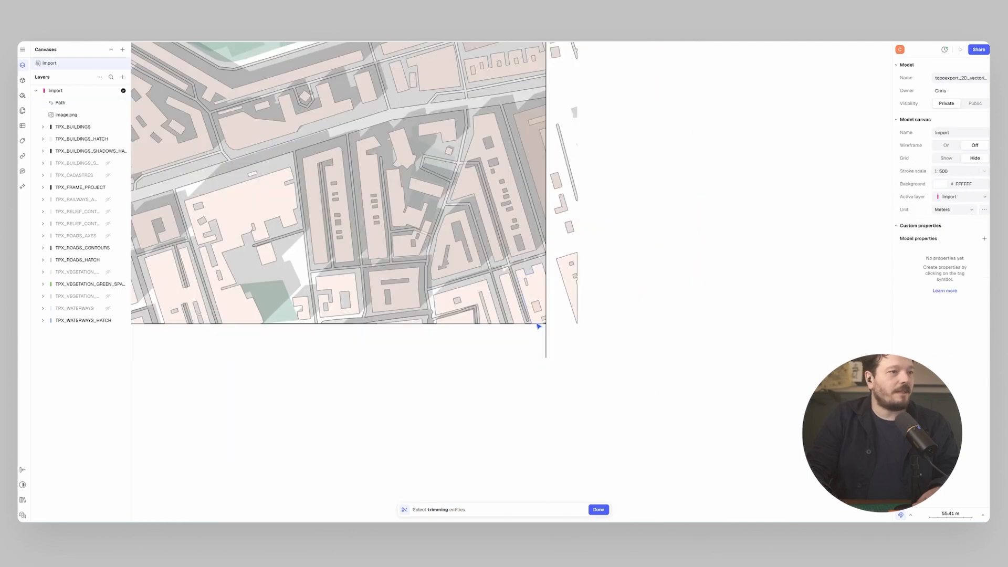
# - Trim the vertical line's overhang below the map frame and delete the leftover shapes east of the line
pyautogui.scroll(10, 540, 328)
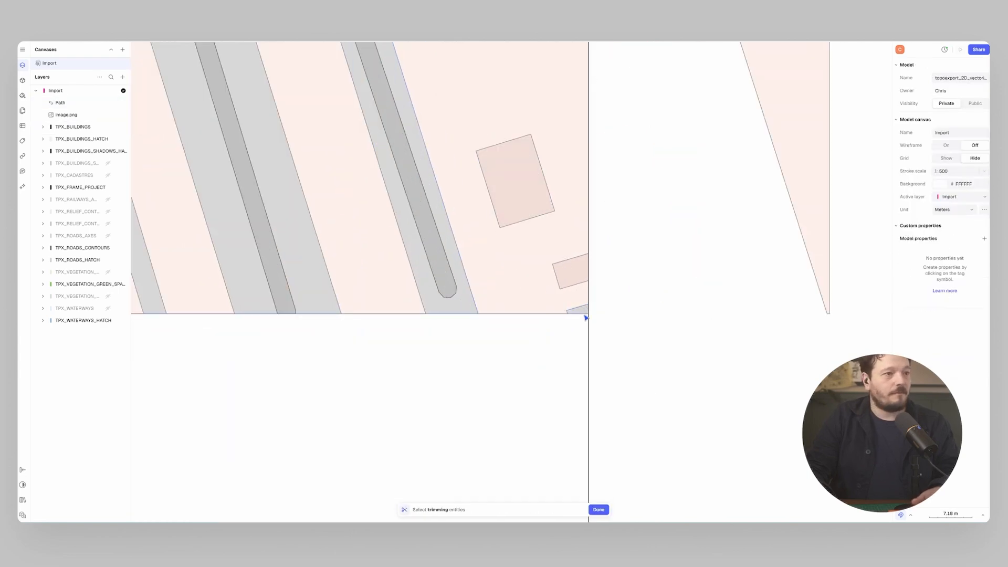
pyautogui.click(584, 314)
pyautogui.click(588, 303)
pyautogui.moveTo(685, 309); pyautogui.dragTo(653, 391)
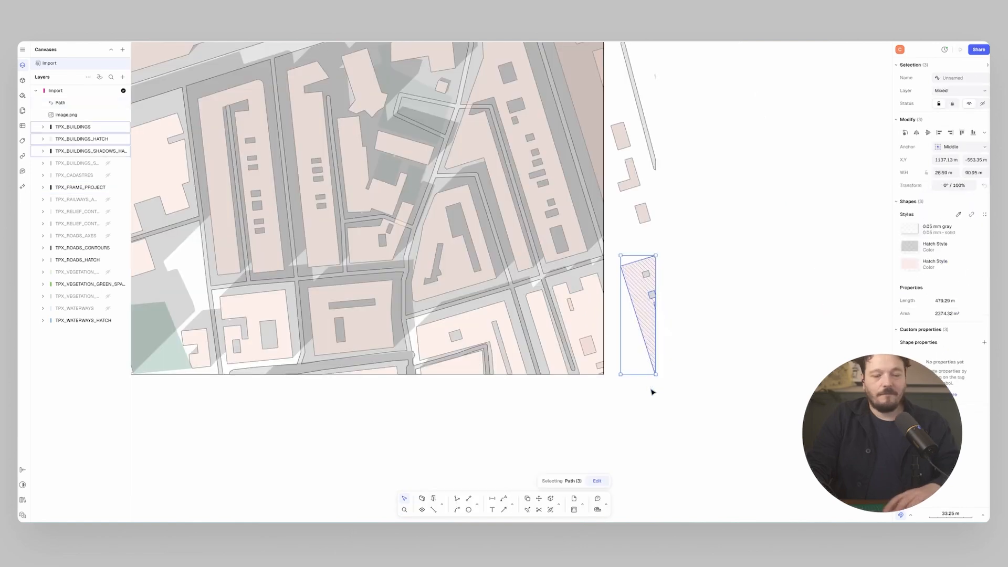
pyautogui.moveTo(698, 98); pyautogui.dragTo(619, 298)
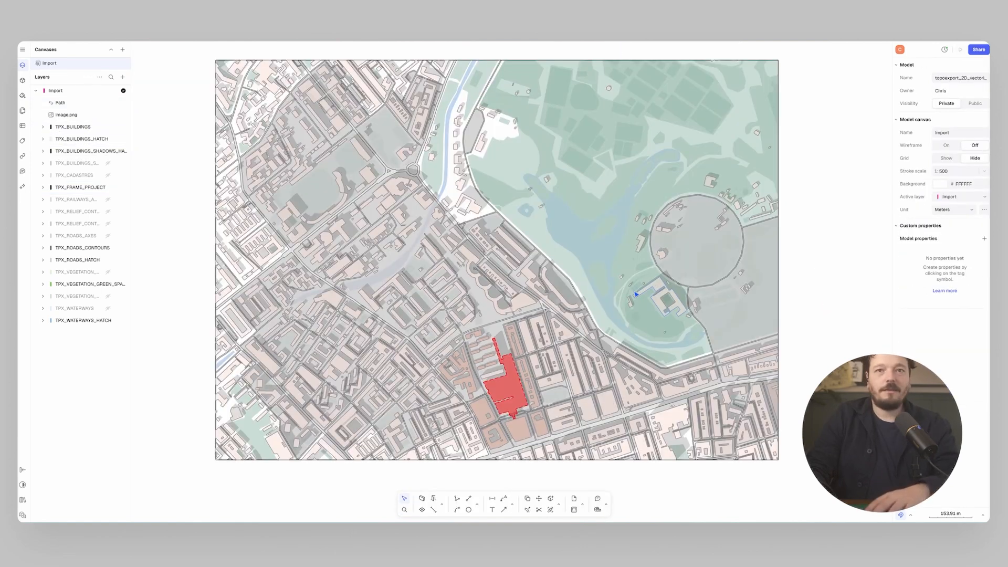